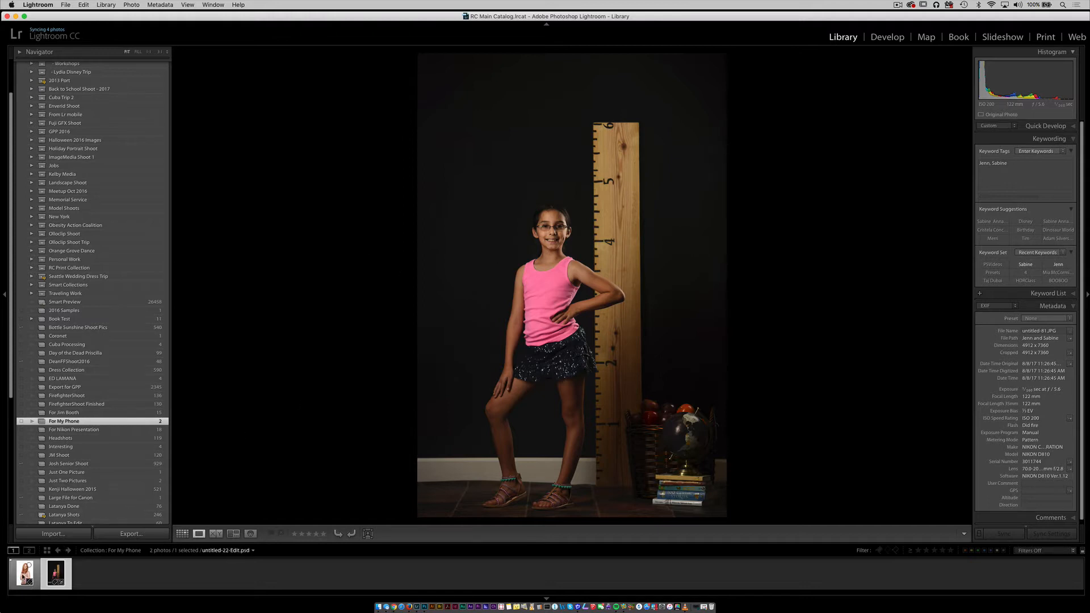
# Step: Crop the photo of the girl beside the ruler to a 16 x 9 aspect ratio and reposition her within the frame
pyautogui.click(23, 574)
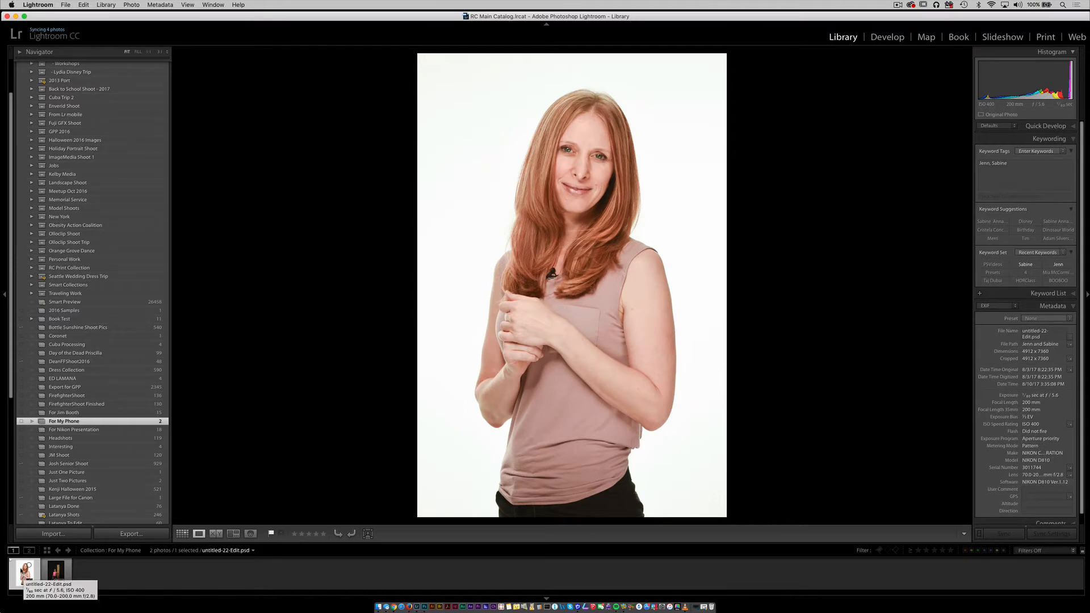
pyautogui.click(55, 572)
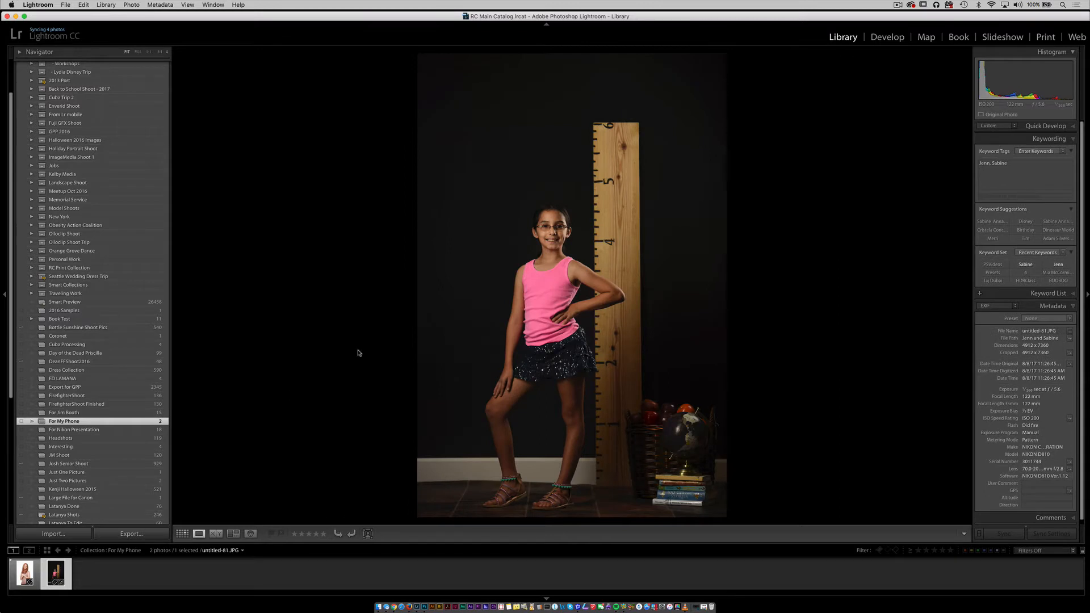
pyautogui.press('d')
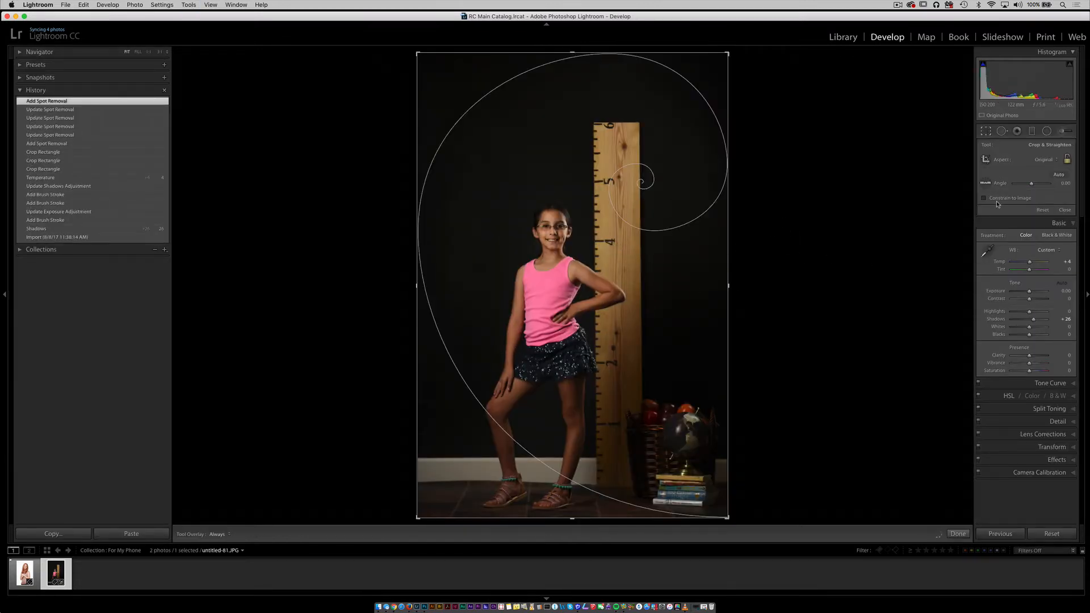
pyautogui.click(1049, 162)
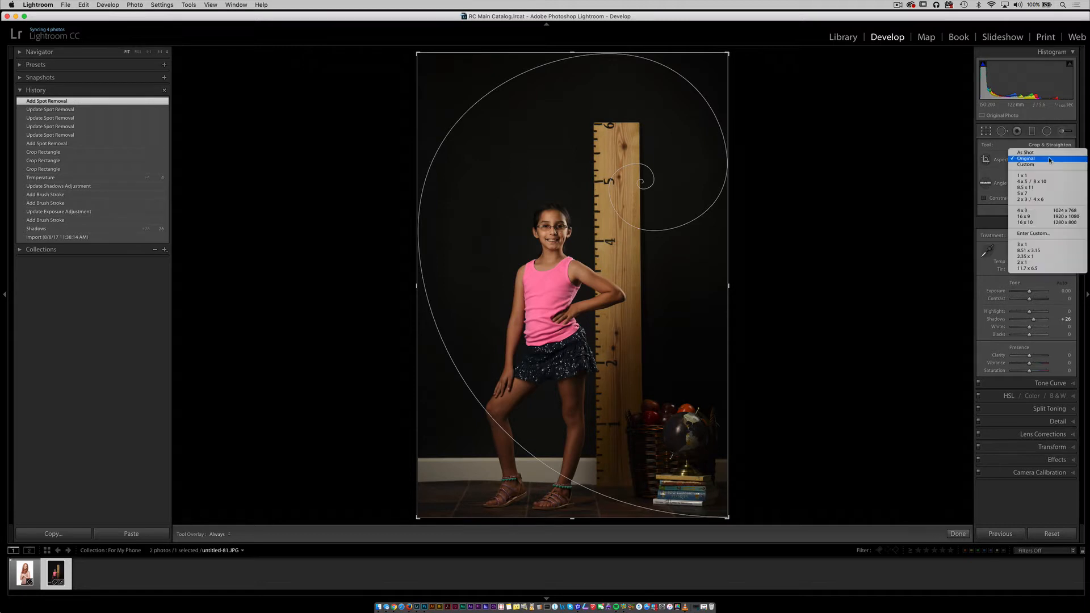
pyautogui.click(1039, 217)
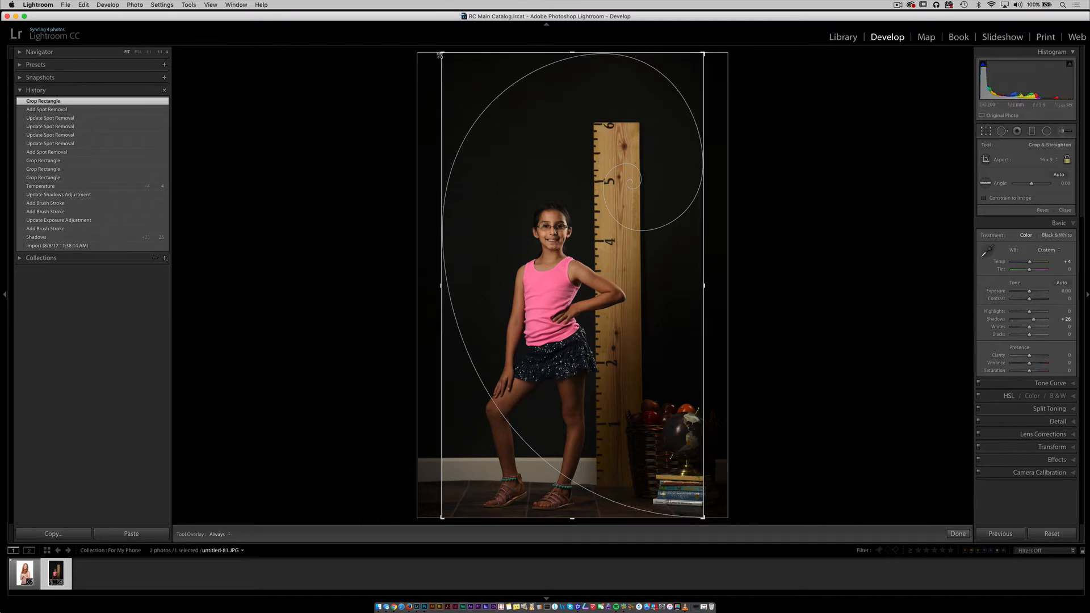
pyautogui.moveTo(442, 53); pyautogui.dragTo(454, 66)
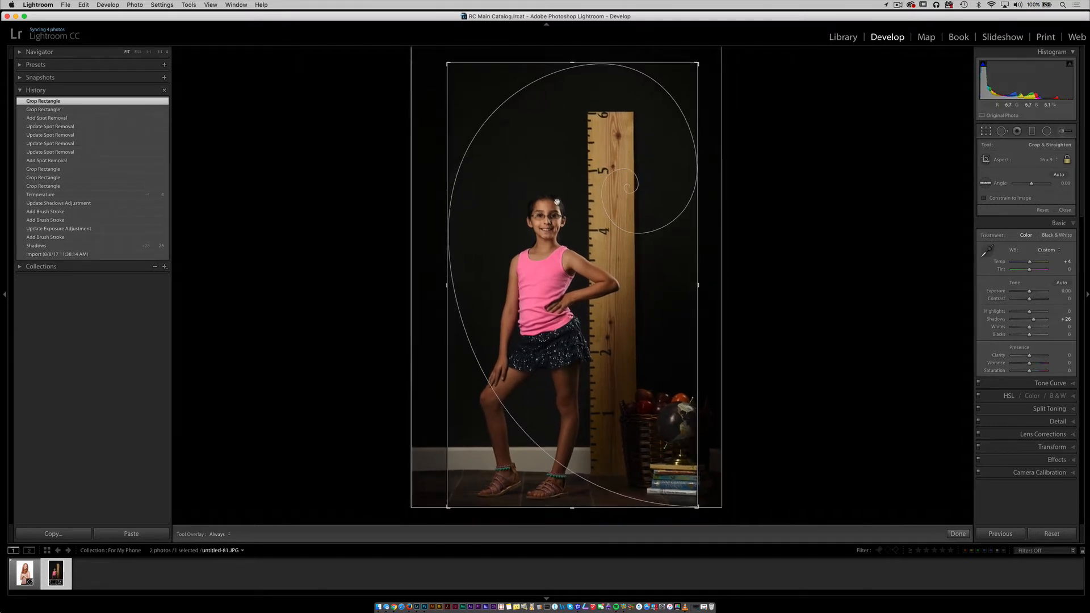
pyautogui.moveTo(561, 214); pyautogui.dragTo(568, 212)
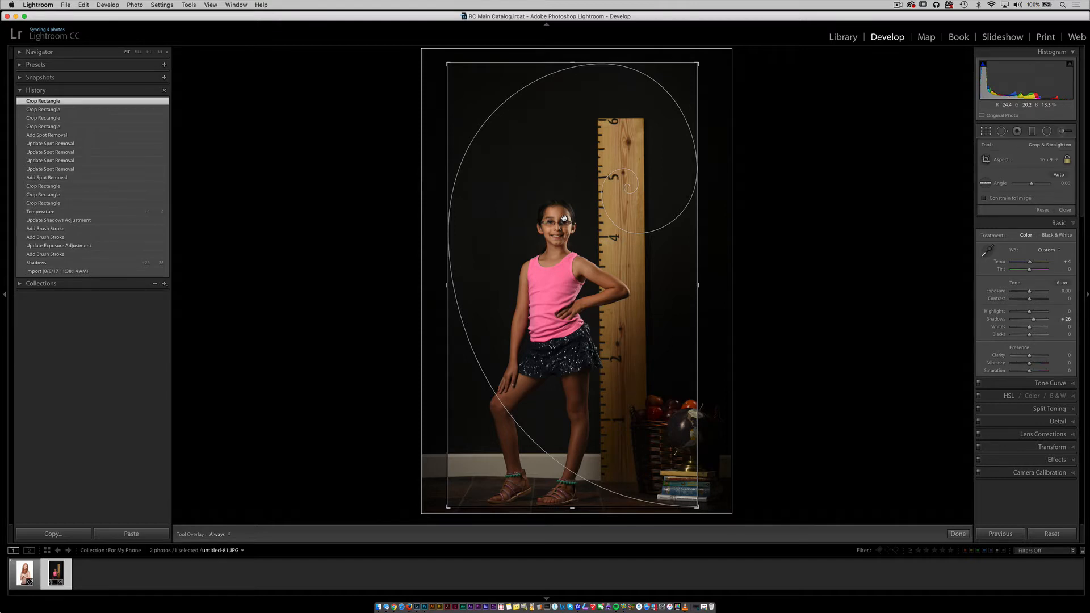
pyautogui.press('Return')
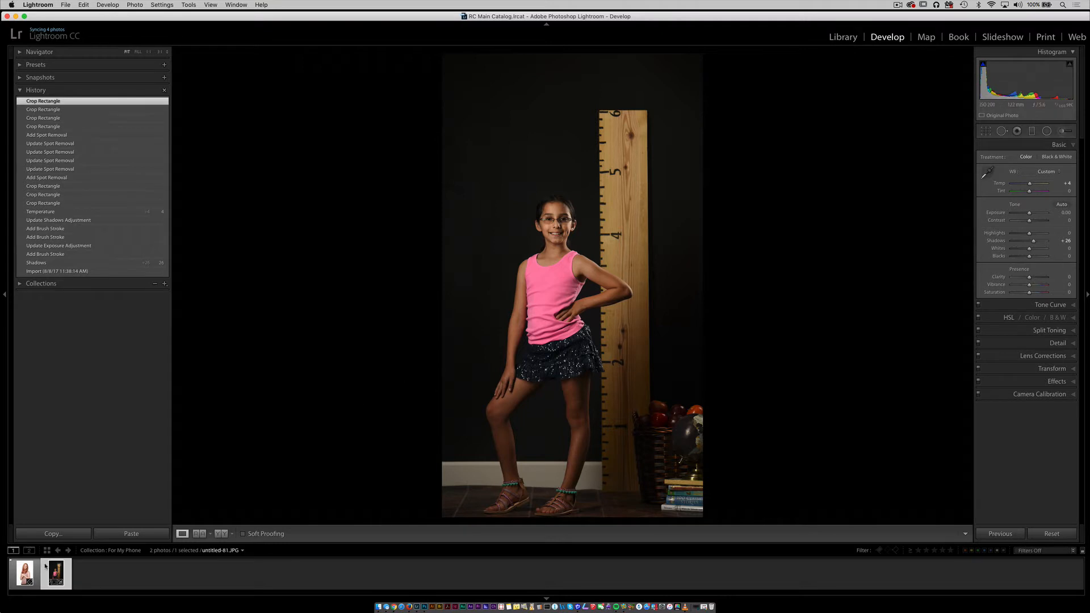
# Step: Crop the portrait of the red-haired woman to a 16 x 9 aspect ratio
pyautogui.press('Left')
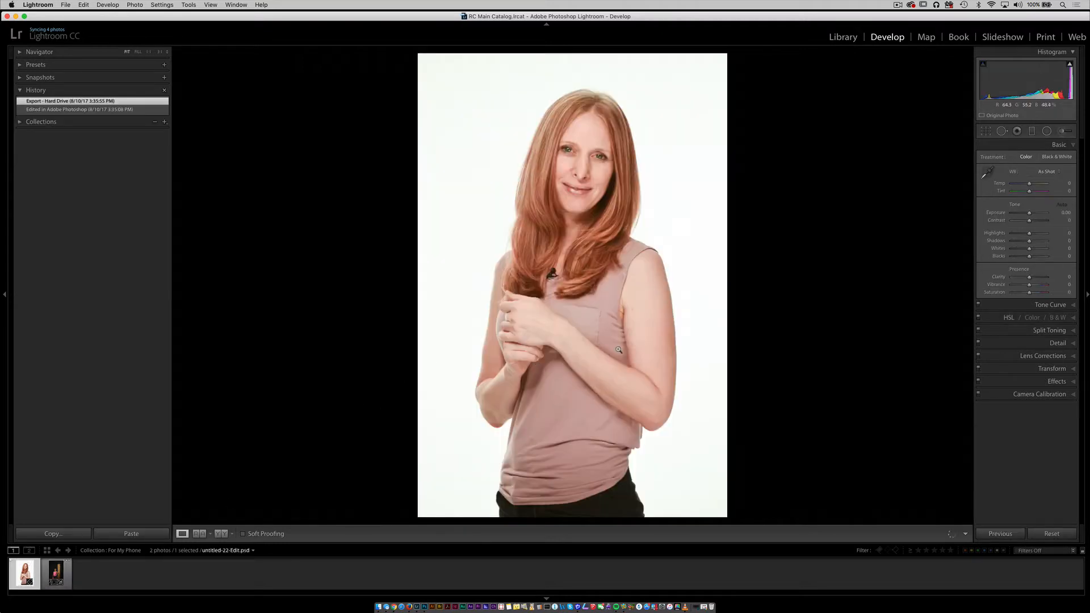
pyautogui.press('r')
pyautogui.click(1048, 161)
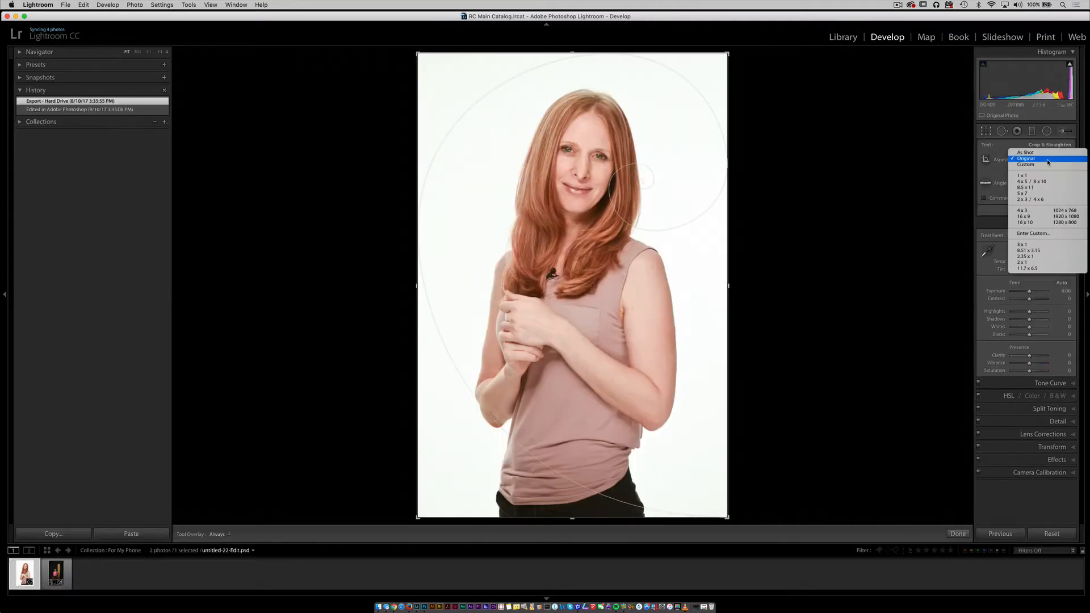
pyautogui.click(1033, 216)
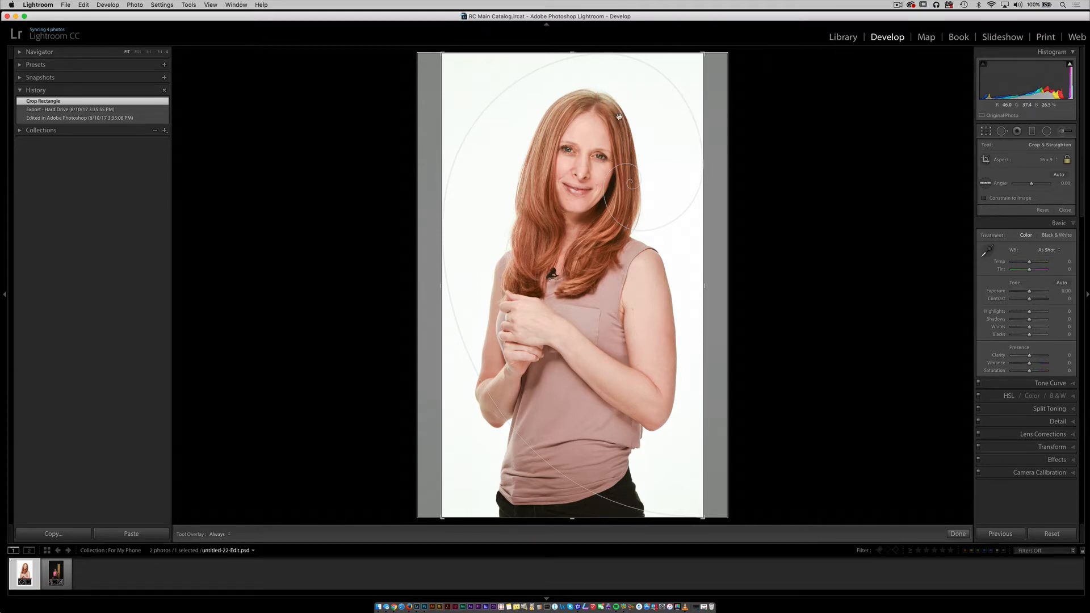
pyautogui.press('Return')
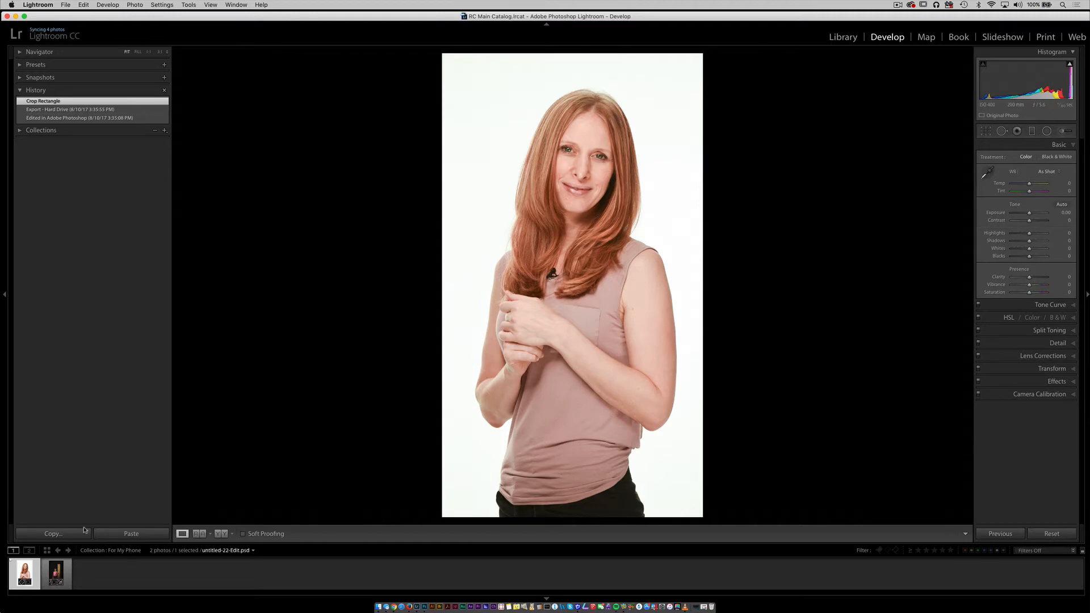
# Step: Open the cropped photo of the girl in Photoshop for editing and collapse the Timeline to enlarge the workspace
pyautogui.click(57, 572)
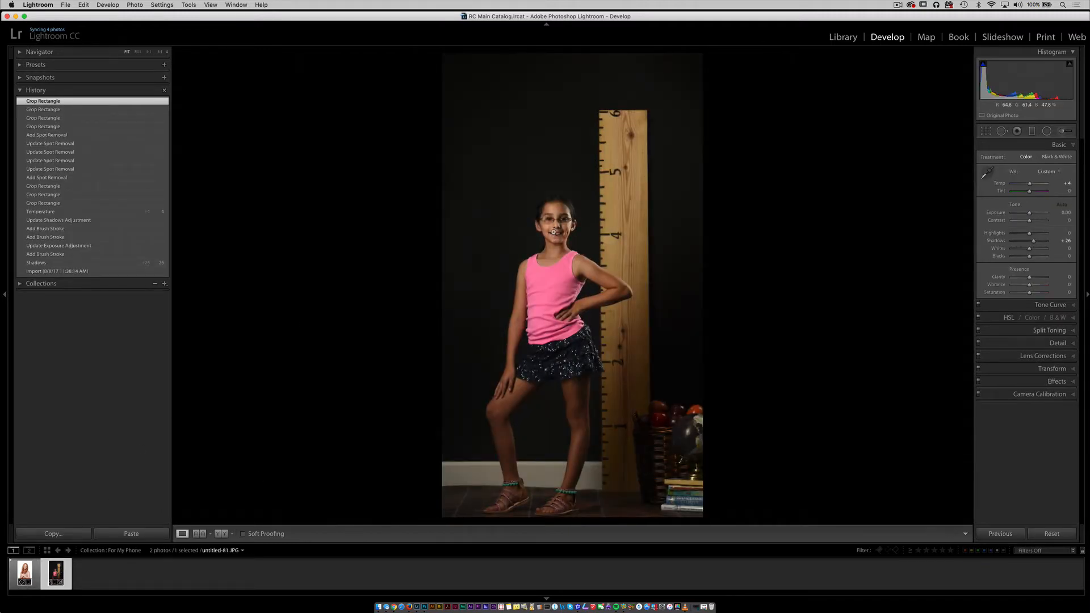
pyautogui.rightClick(532, 206)
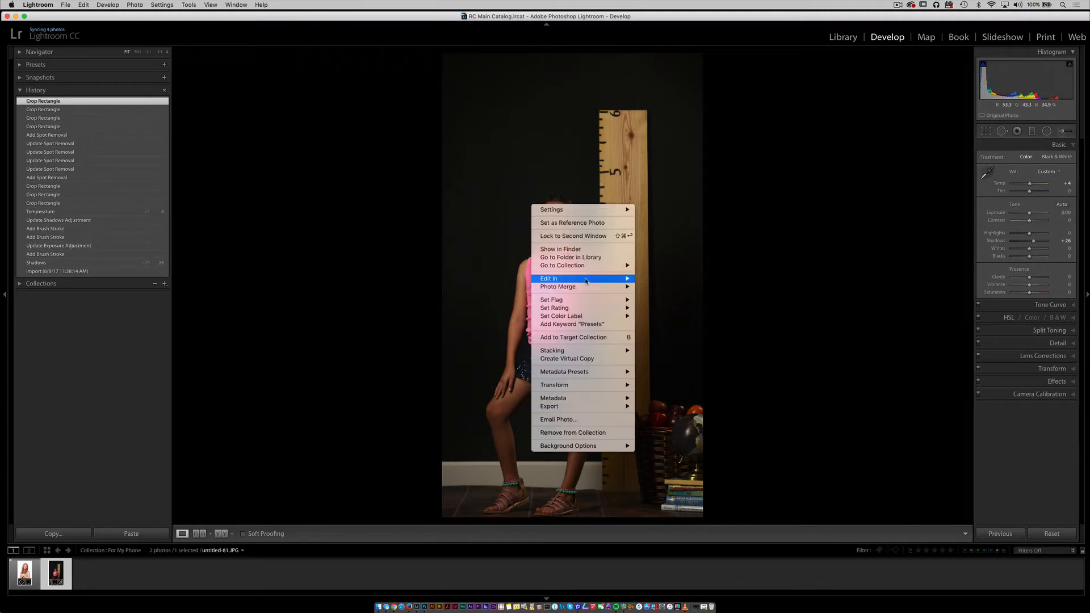
pyautogui.moveTo(585, 279)
pyautogui.click(683, 286)
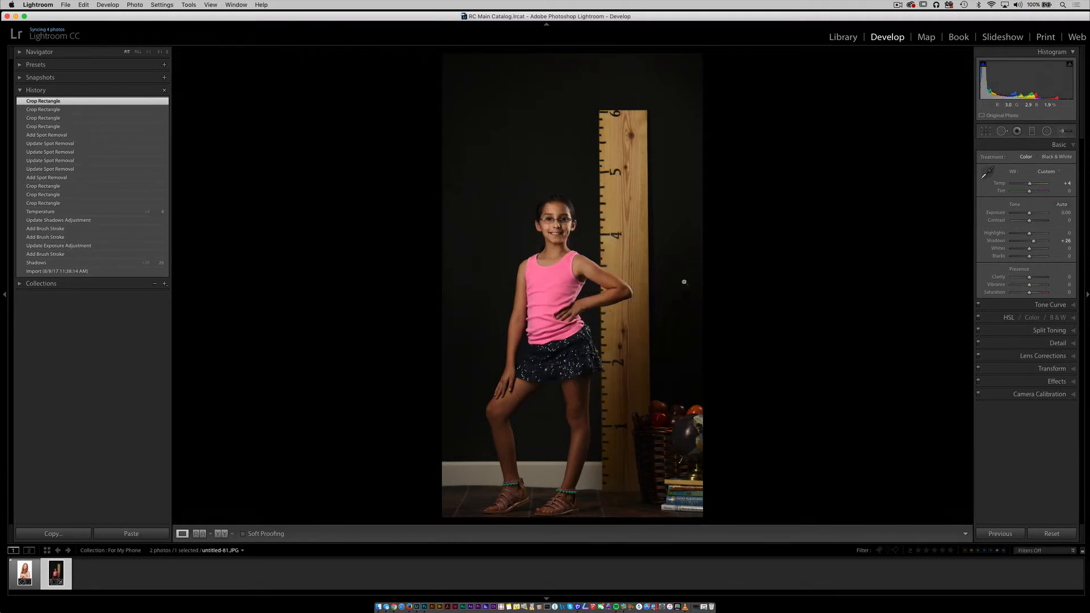
pyautogui.click(615, 239)
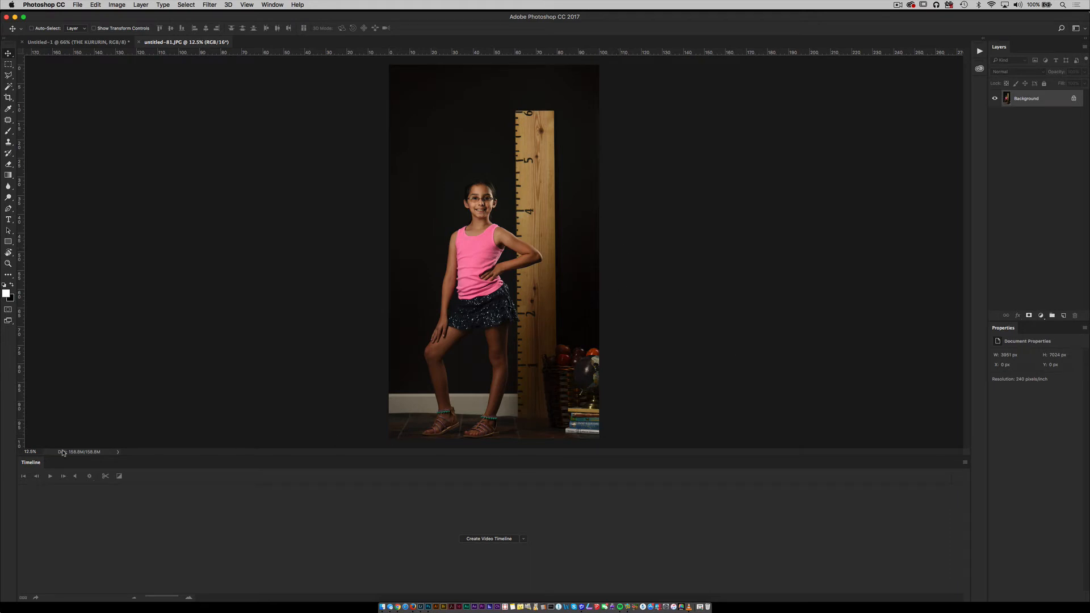
pyautogui.doubleClick(25, 463)
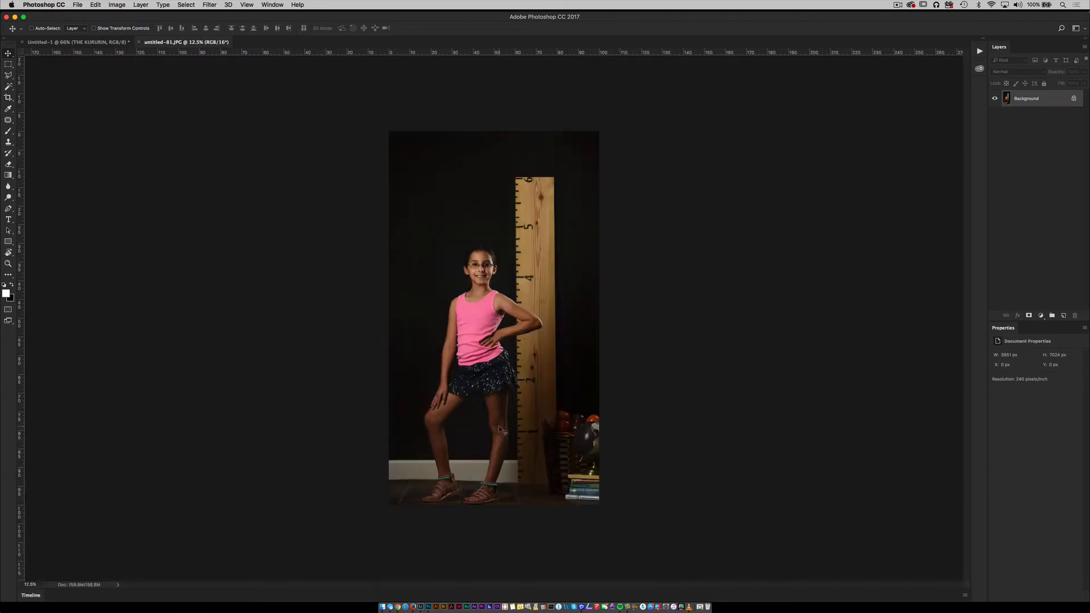
# Step: Extend the canvas beyond the photo's top and left edges with the Crop tool, using the 16 : 9 ratio swapped to 9 : 16
pyautogui.press('c')
pyautogui.click(48, 27)
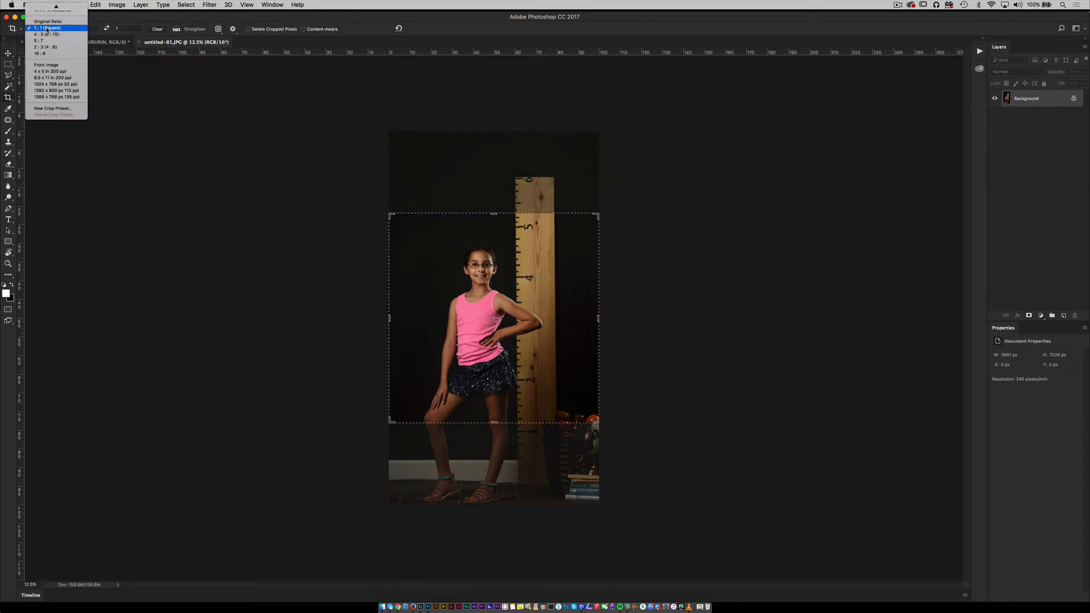
pyautogui.click(46, 38)
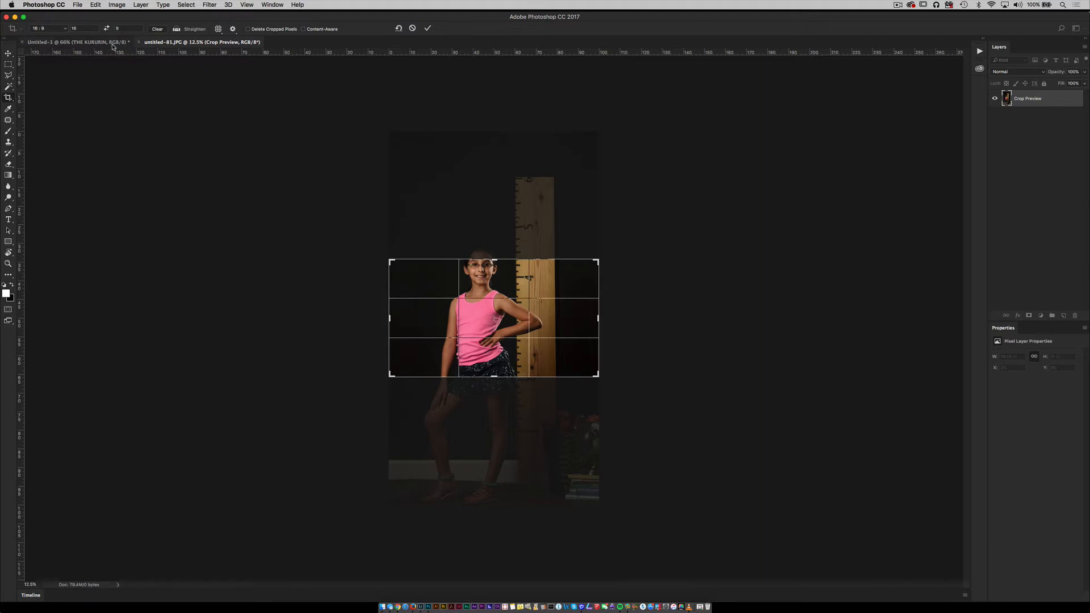
pyautogui.press('x')
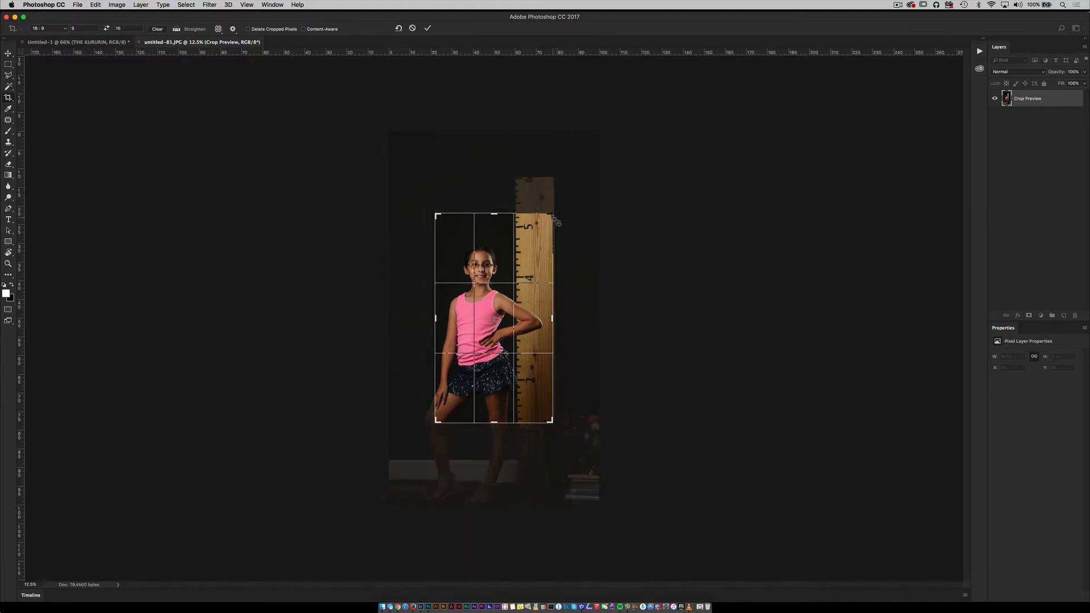
pyautogui.moveTo(553, 216); pyautogui.dragTo(576, 170)
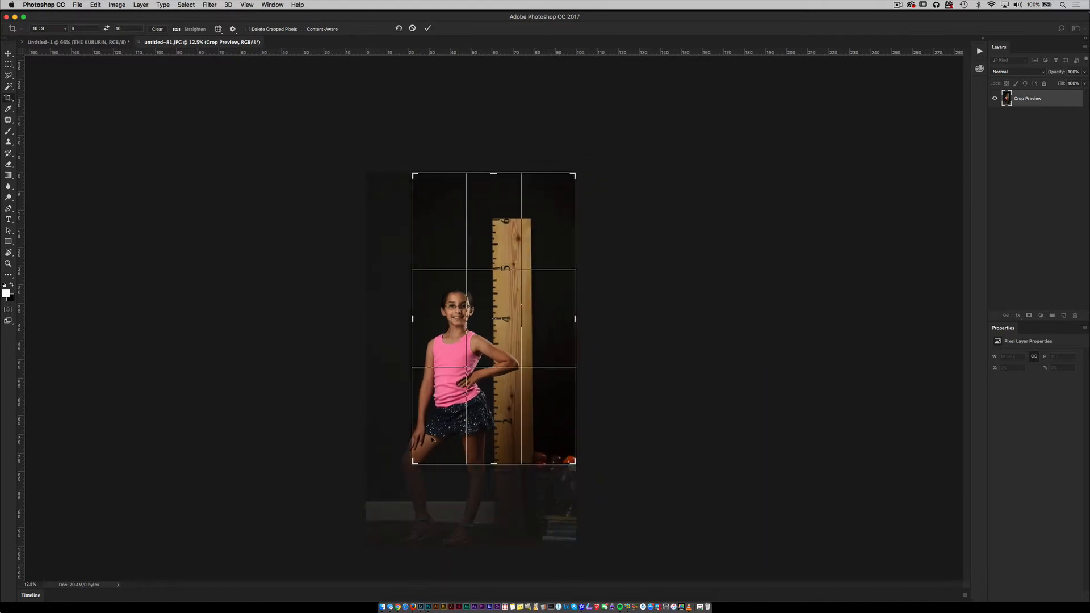
pyautogui.moveTo(413, 464); pyautogui.dragTo(385, 499)
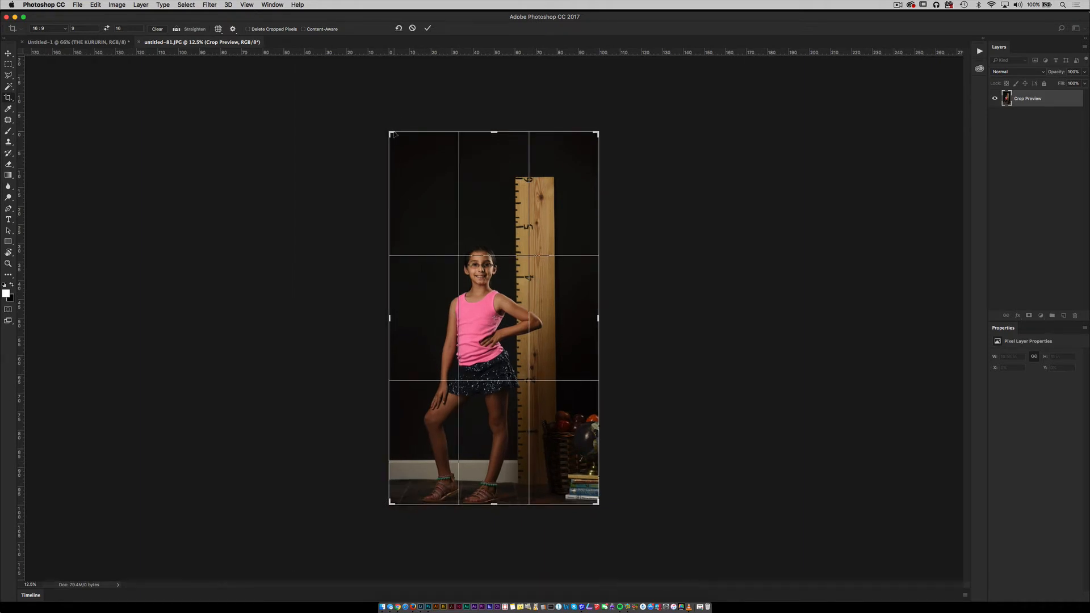
pyautogui.moveTo(388, 130); pyautogui.dragTo(368, 108)
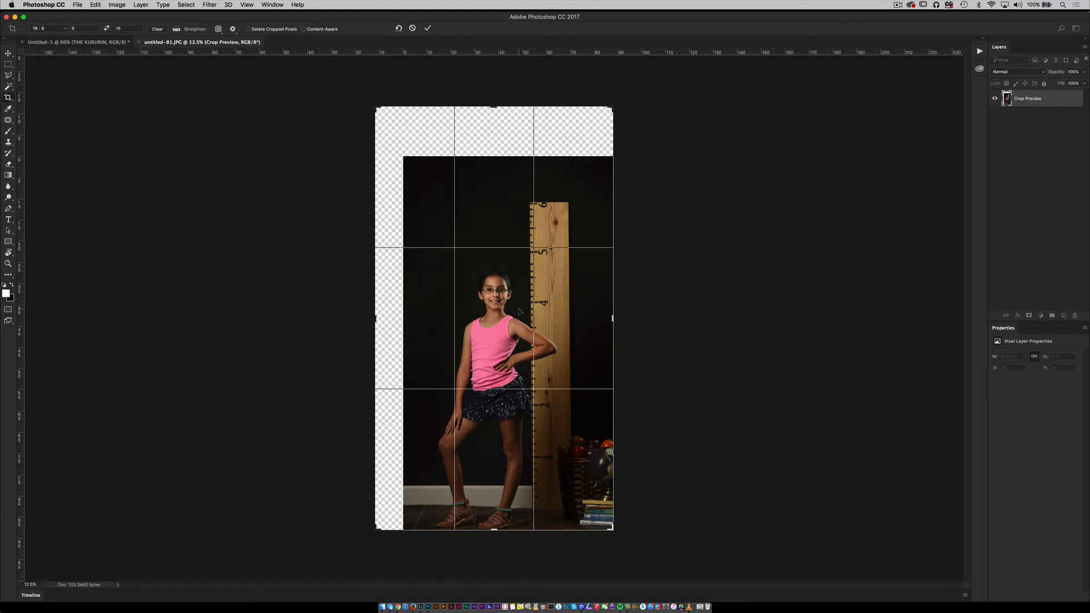
pyautogui.press('Return')
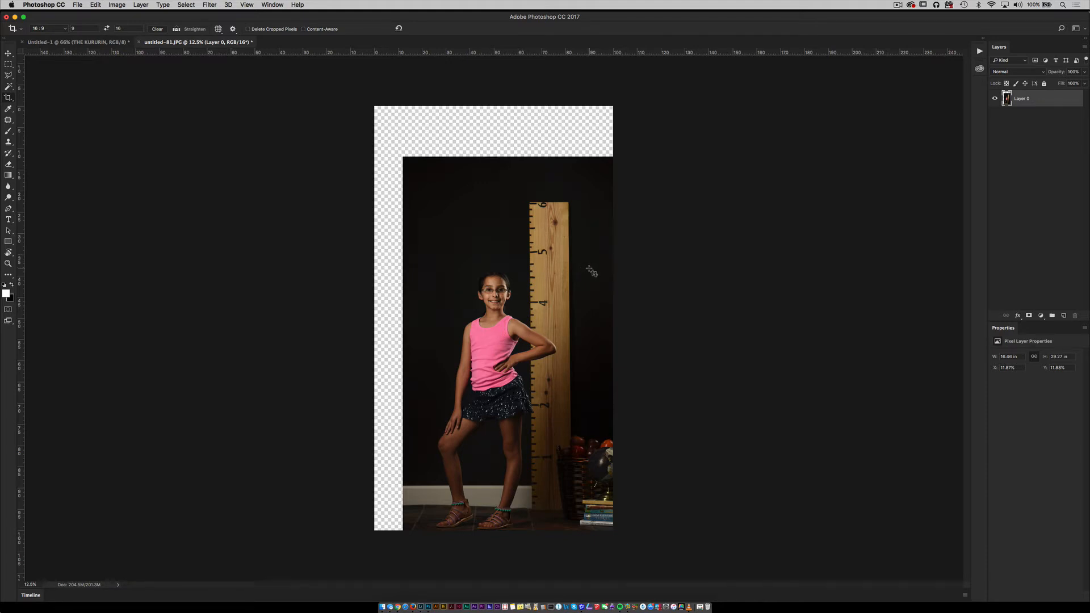
# Step: Select the backdrop strip above the ruler and stretch it with Content-Aware Scale to fill the empty area at the canvas top
pyautogui.press('m')
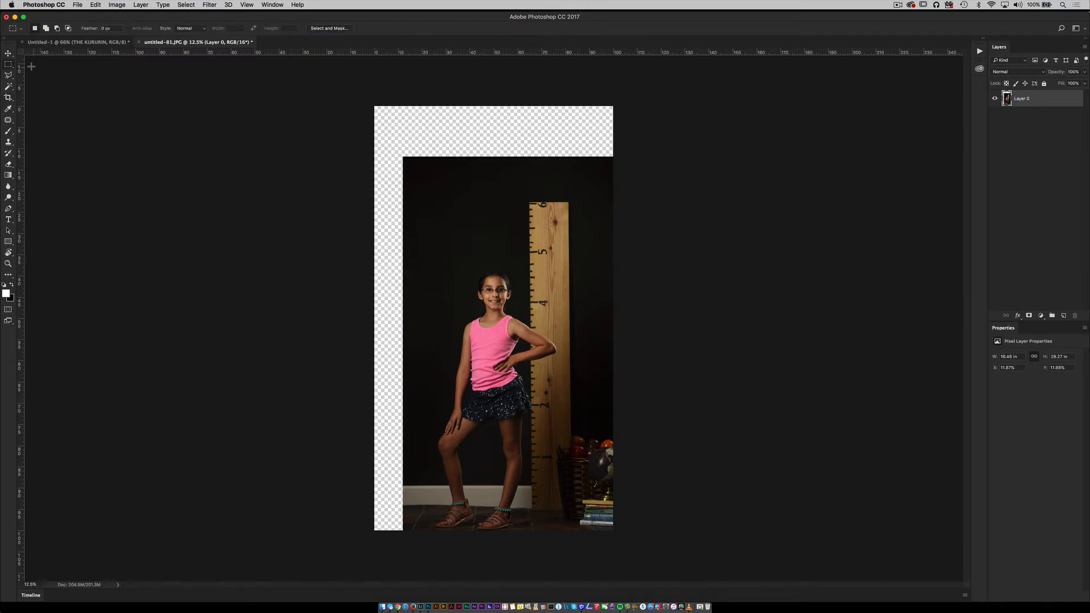
pyautogui.moveTo(295, 150); pyautogui.dragTo(644, 198)
pyautogui.click(95, 4)
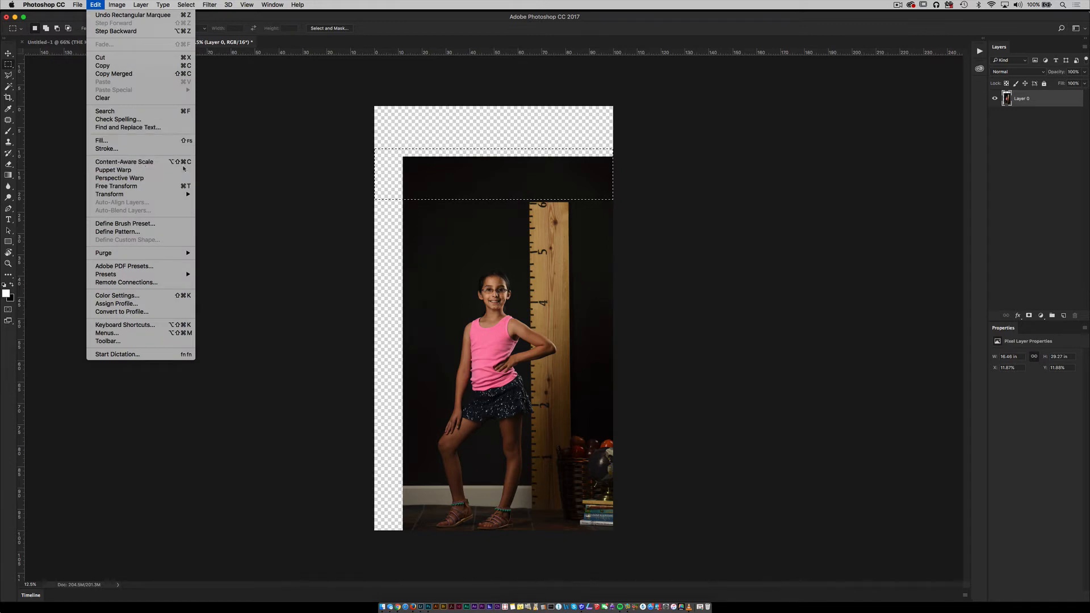
pyautogui.click(124, 162)
pyautogui.moveTo(499, 154); pyautogui.dragTo(501, 106)
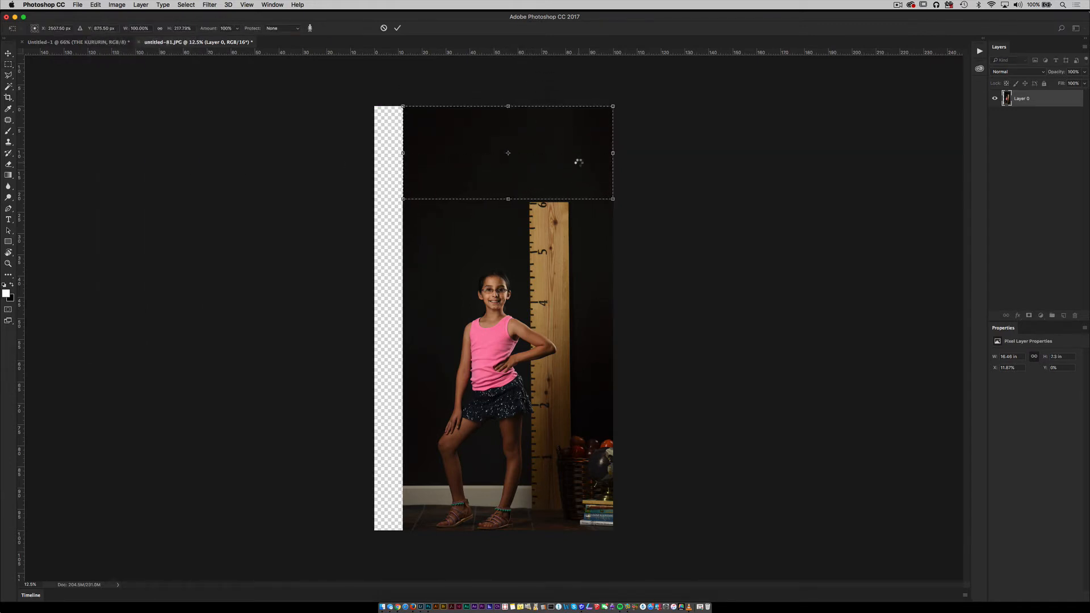
pyautogui.press('Return')
# Step: Select the full-height strip along the photo's left edge and stretch it with Content-Aware Scale to the canvas's left edge
pyautogui.moveTo(396, 97); pyautogui.dragTo(429, 576)
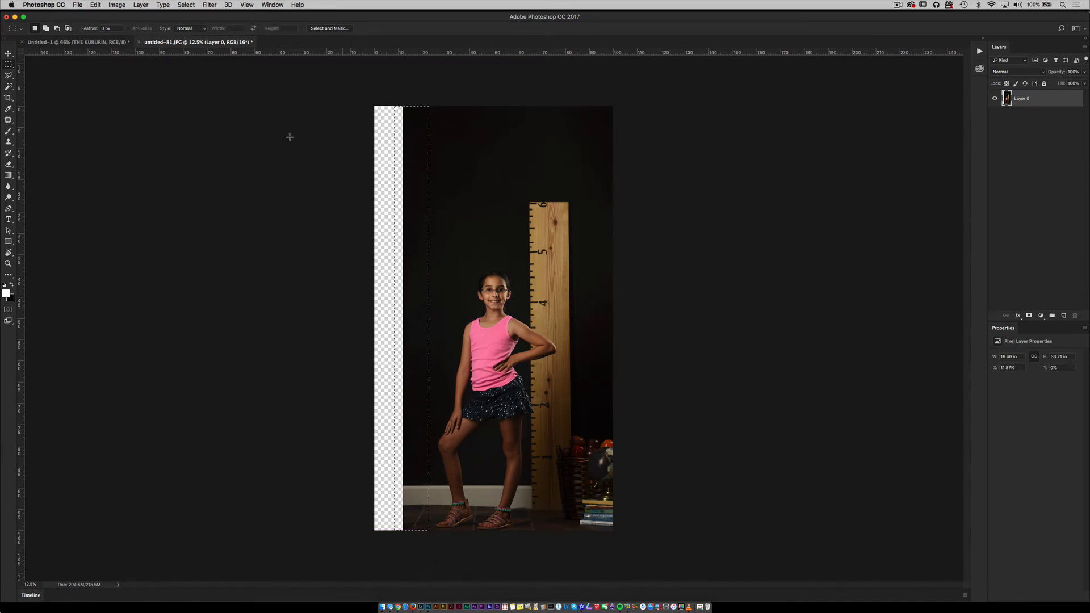
pyautogui.click(95, 5)
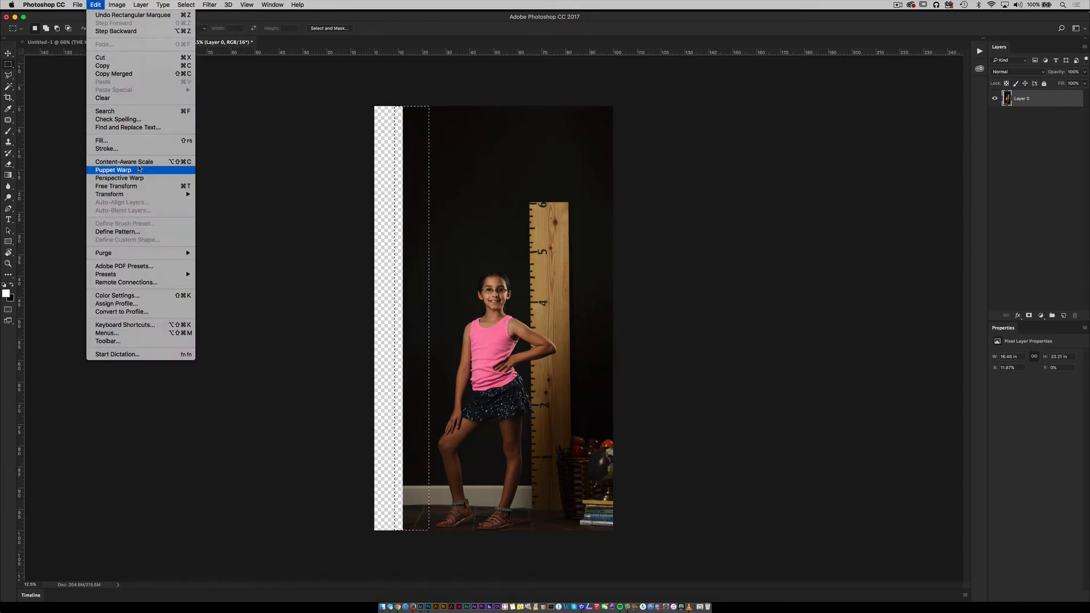
pyautogui.click(113, 161)
pyautogui.moveTo(403, 319); pyautogui.dragTo(374, 321)
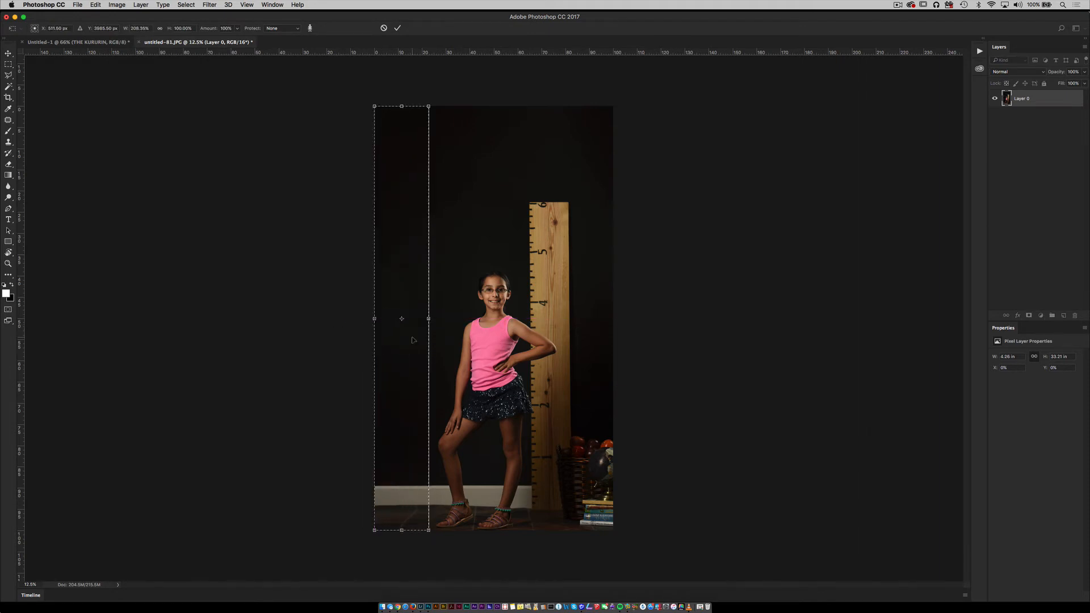
pyautogui.press('Return')
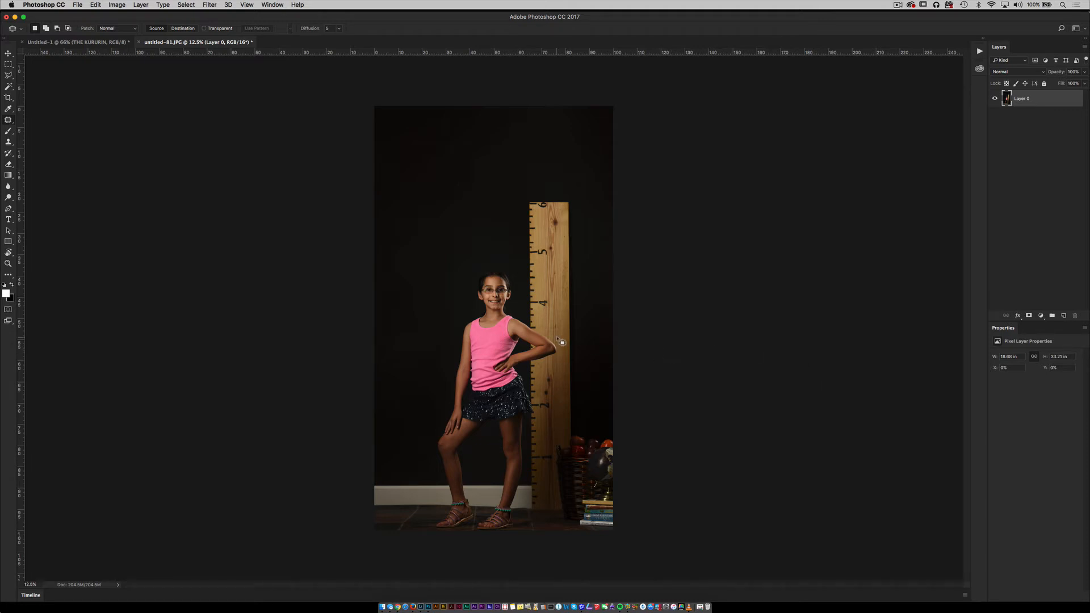
# Step: Add a horizontal guide at 26% of the canvas height
pyautogui.click(255, 5)
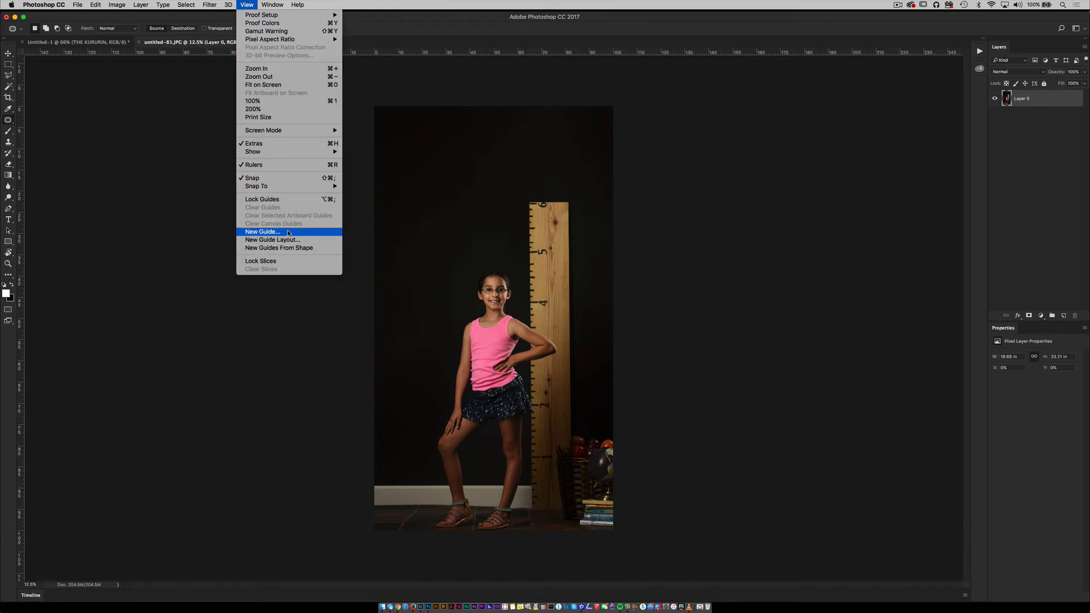
pyautogui.click(263, 232)
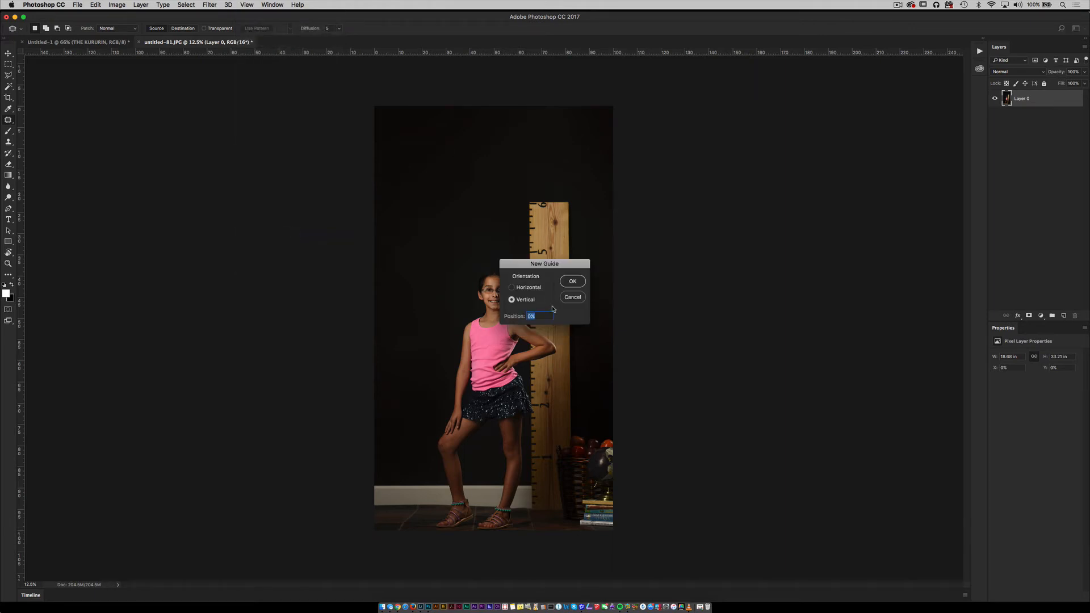
pyautogui.write('26')
pyautogui.click(572, 281)
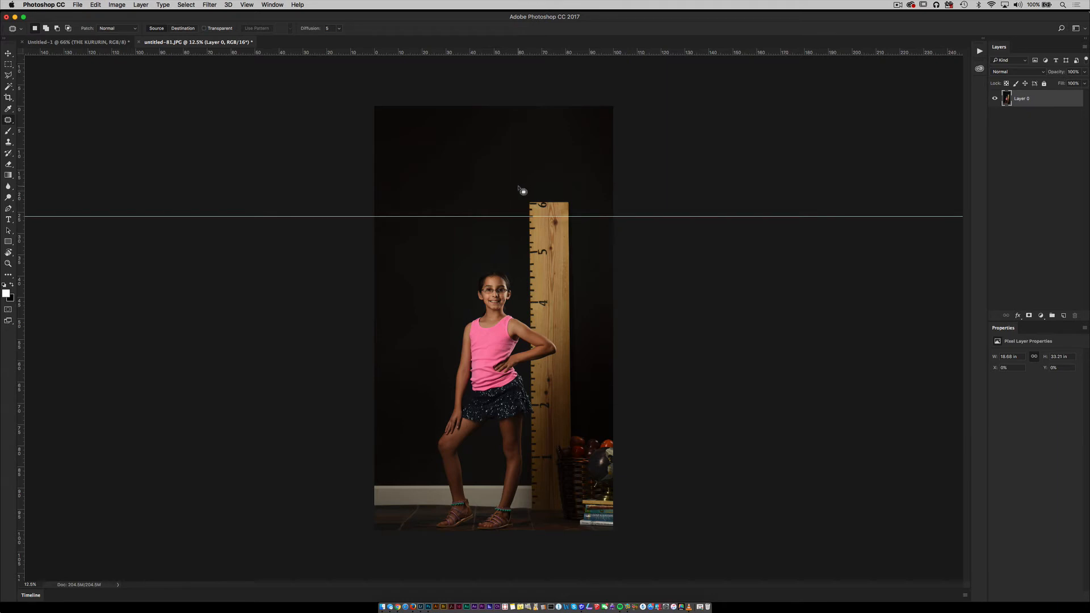
# Step: Extend the canvas a second time beyond the girl photo's top and left edges using the 9 : 16 crop ratio
pyautogui.press('c')
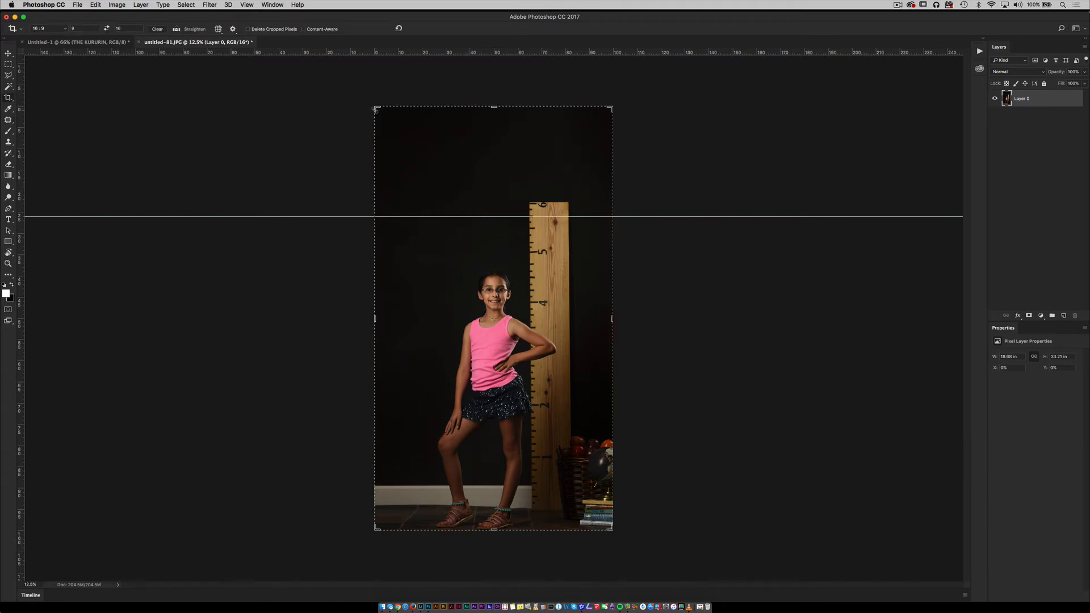
pyautogui.moveTo(374, 106); pyautogui.dragTo(363, 94)
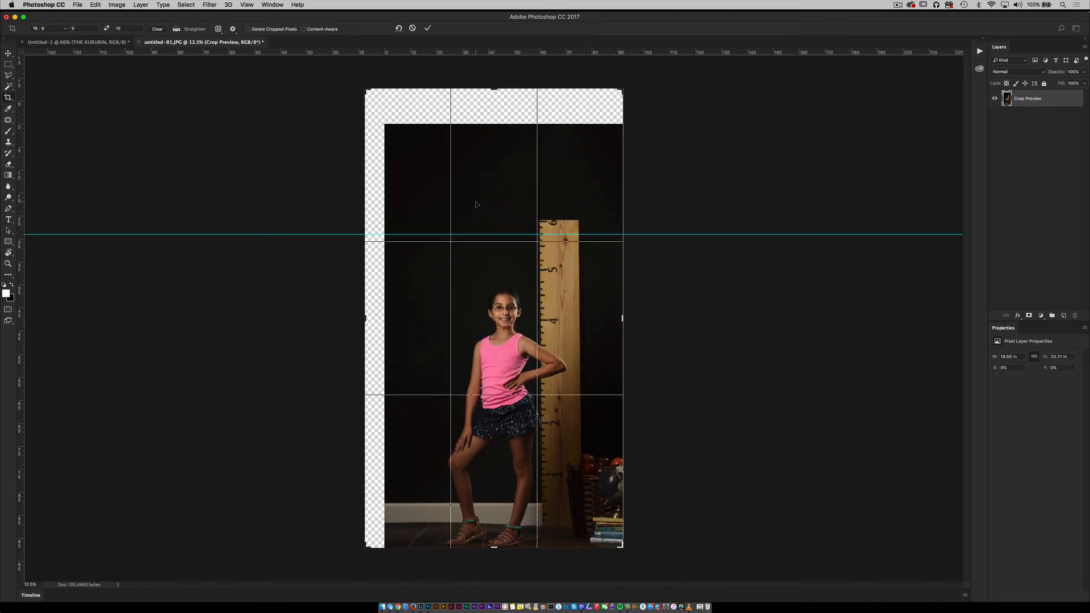
pyautogui.press('Return')
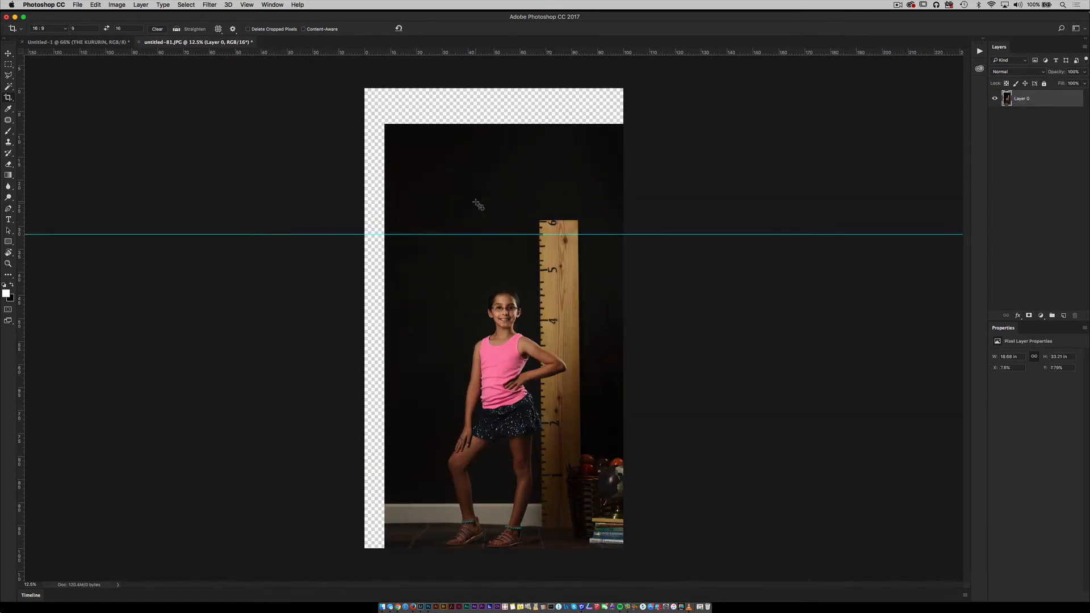
# Step: Remove the existing guide from the canvas and add a new horizontal guide at 26%
pyautogui.press('v')
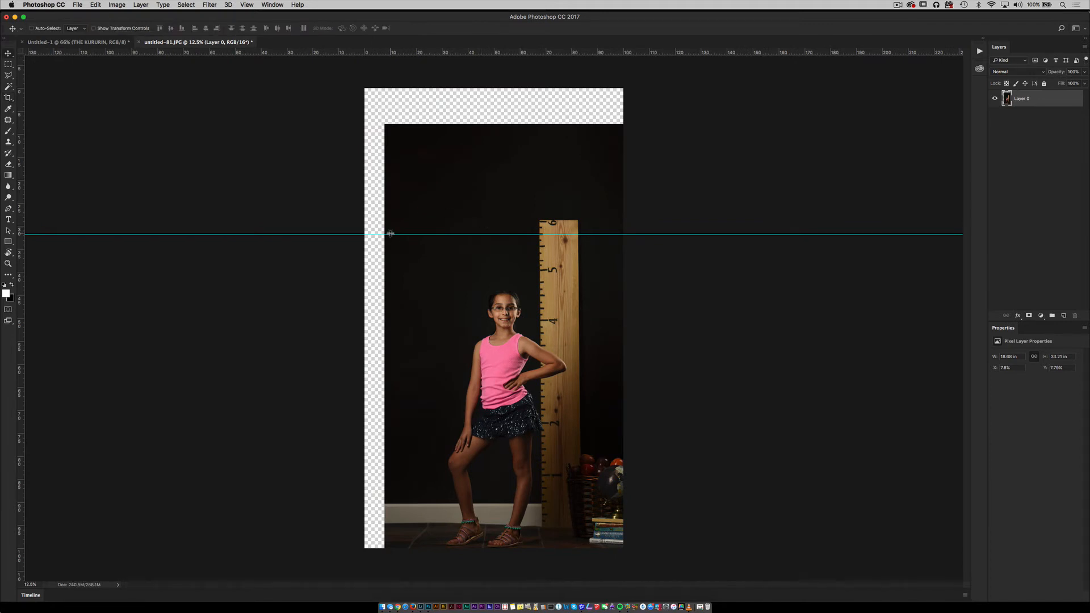
pyautogui.moveTo(390, 234); pyautogui.dragTo(392, 53)
pyautogui.click(248, 5)
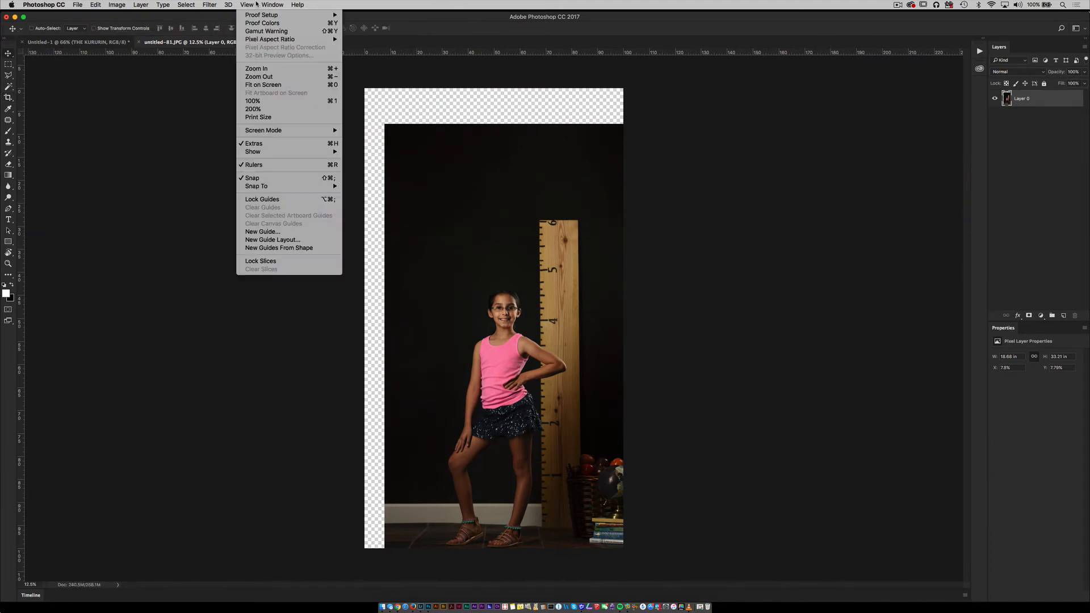
pyautogui.click(266, 232)
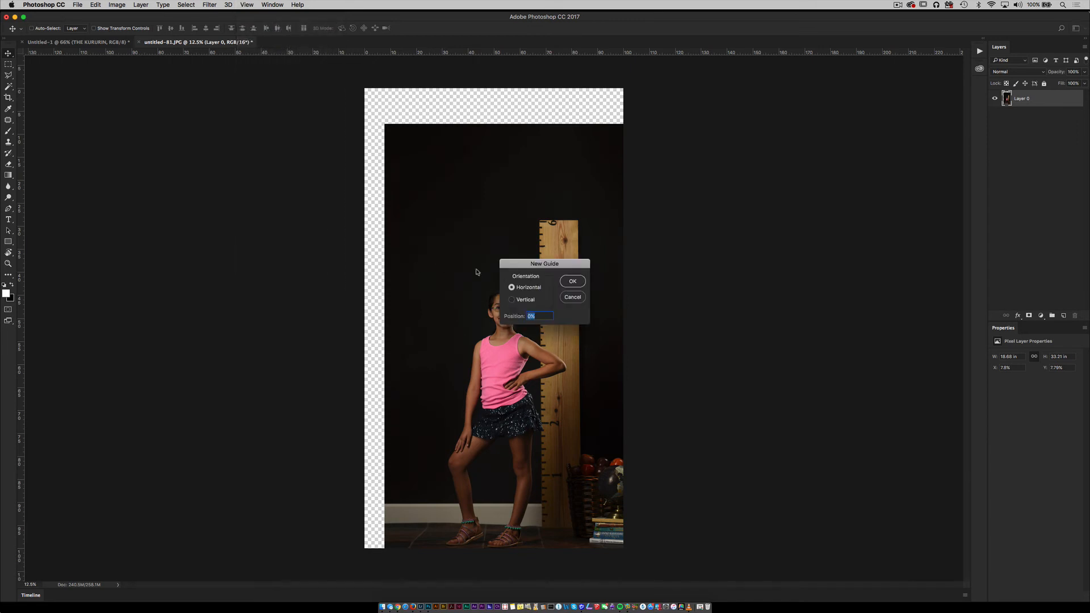
pyautogui.write('26')
pyautogui.click(573, 281)
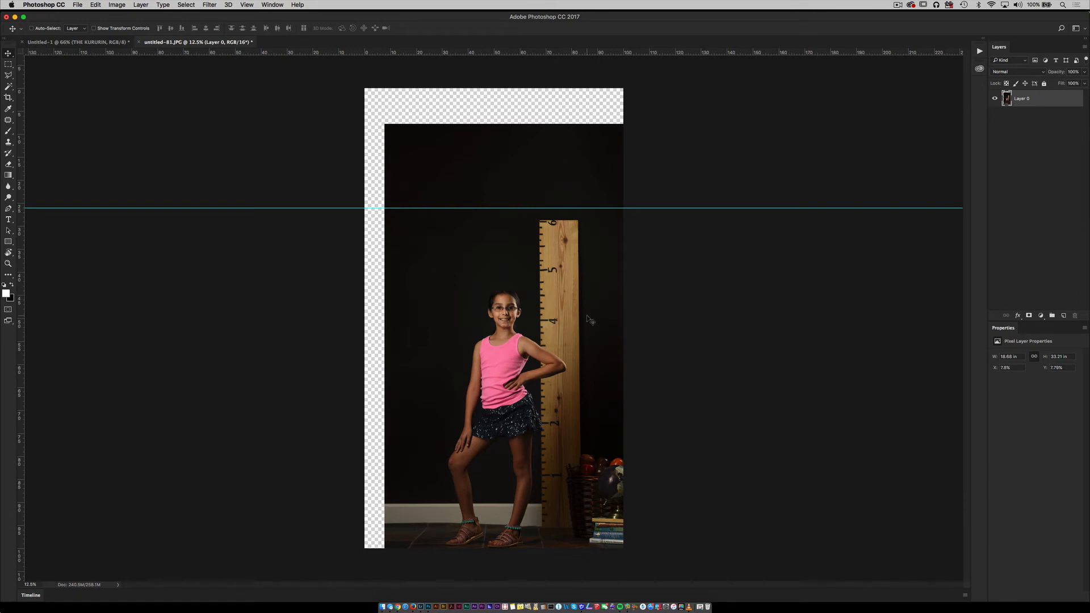
# Step: Select the area above the ruler, stretch it with Content-Aware Scale to the canvas's top edge, and deselect
pyautogui.press('m')
pyautogui.moveTo(308, 83); pyautogui.dragTo(676, 218)
pyautogui.click(95, 5)
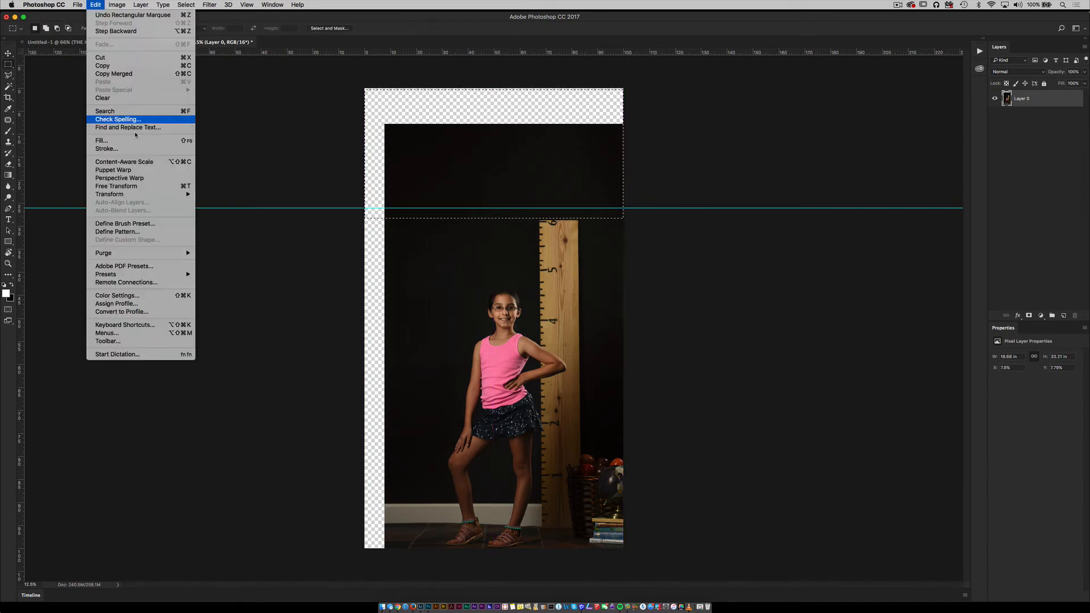
pyautogui.click(124, 162)
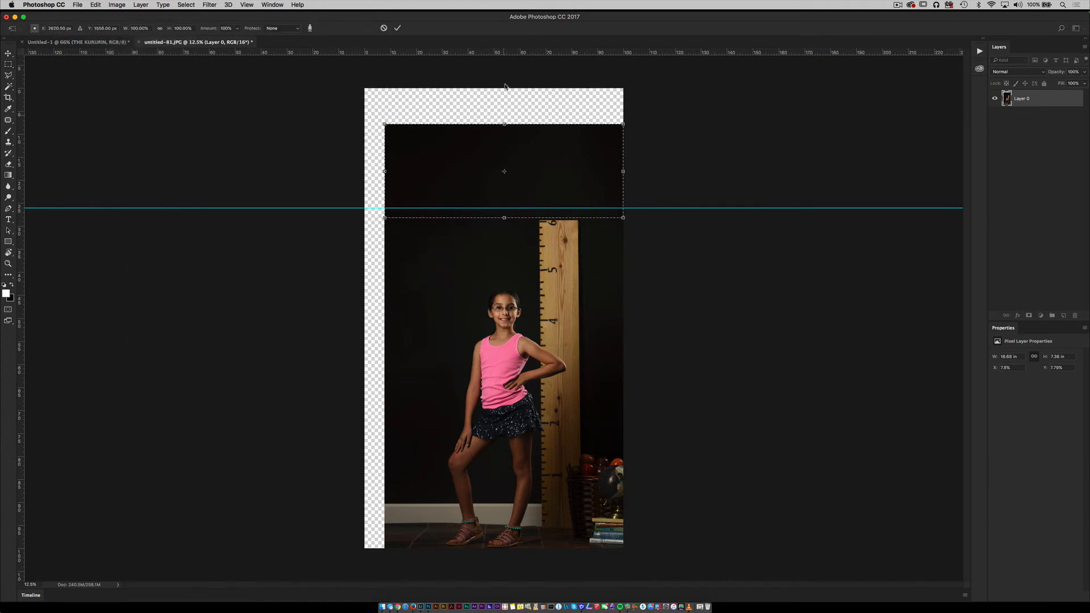
pyautogui.moveTo(504, 123); pyautogui.dragTo(513, 87)
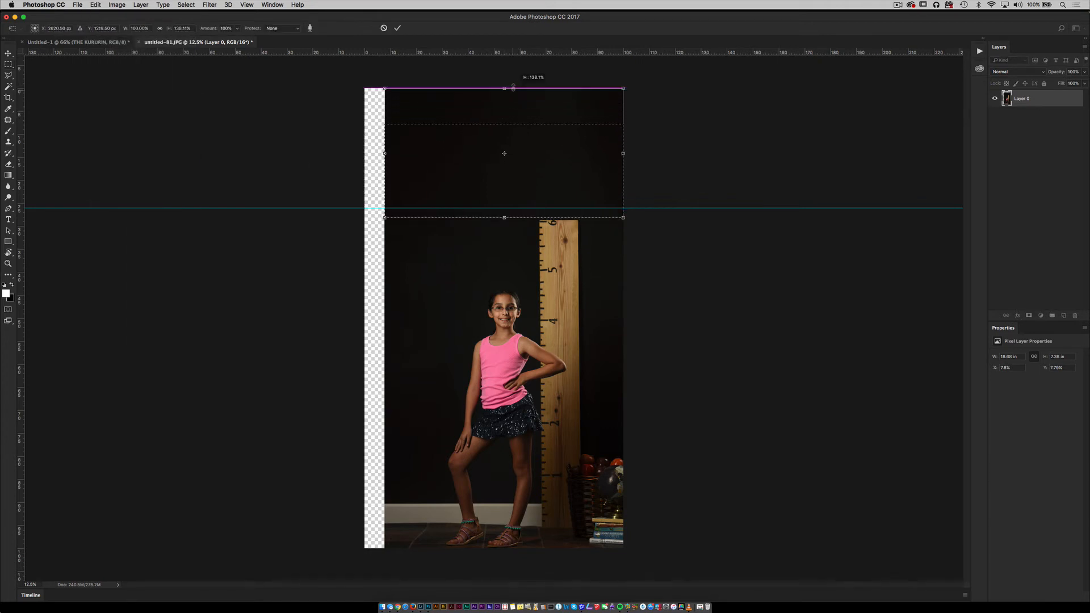
pyautogui.press('Return')
pyautogui.press('super+d')
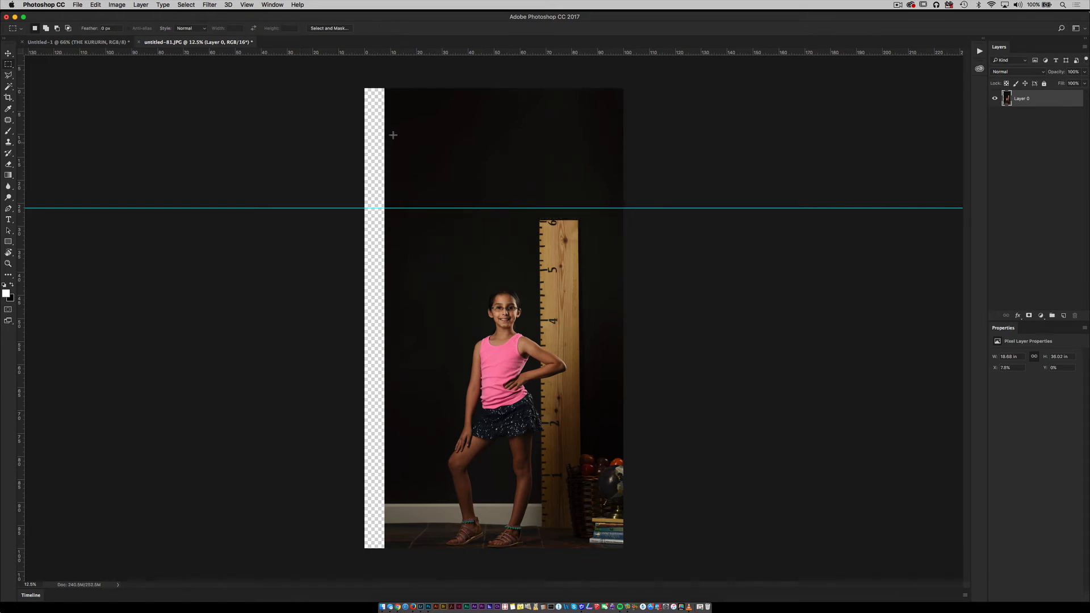
# Step: Select the full-height strip left of the girl, stretch it with Content-Aware Scale to the canvas's left edge, and deselect
pyautogui.moveTo(389, 88); pyautogui.dragTo(438, 571)
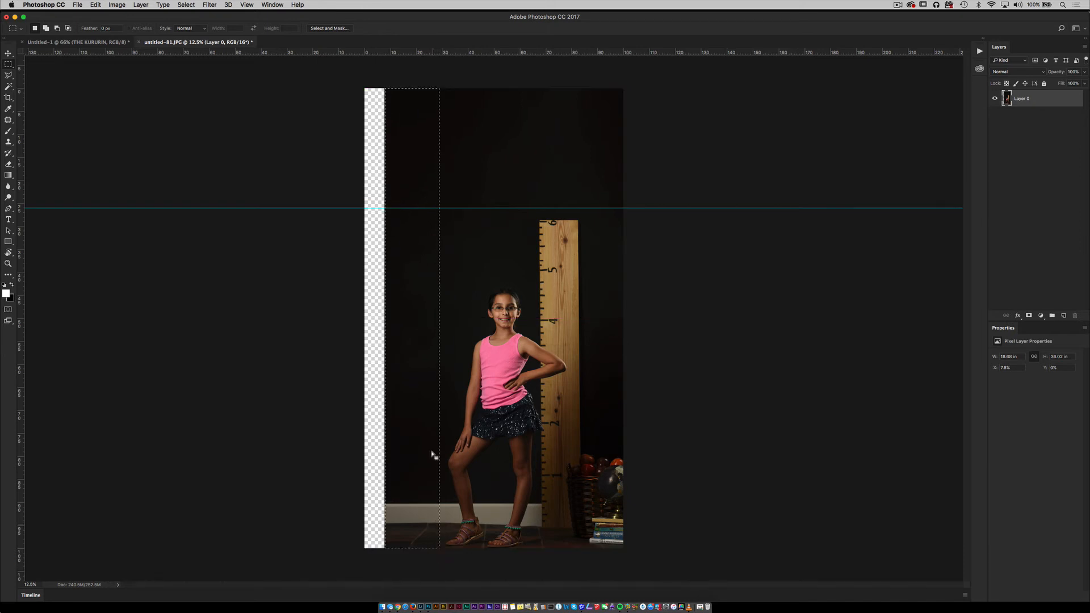
pyautogui.click(95, 4)
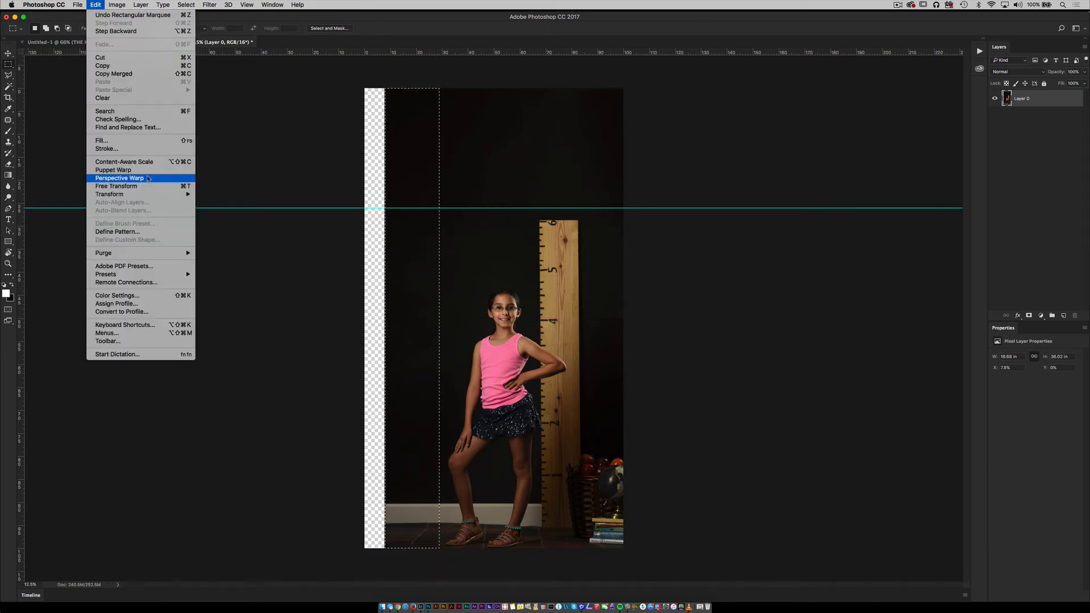
pyautogui.click(157, 163)
pyautogui.moveTo(383, 337)
pyautogui.mouseDown()
pyautogui.moveTo(381, 319)
pyautogui.moveTo(364, 328)
pyautogui.mouseUp()
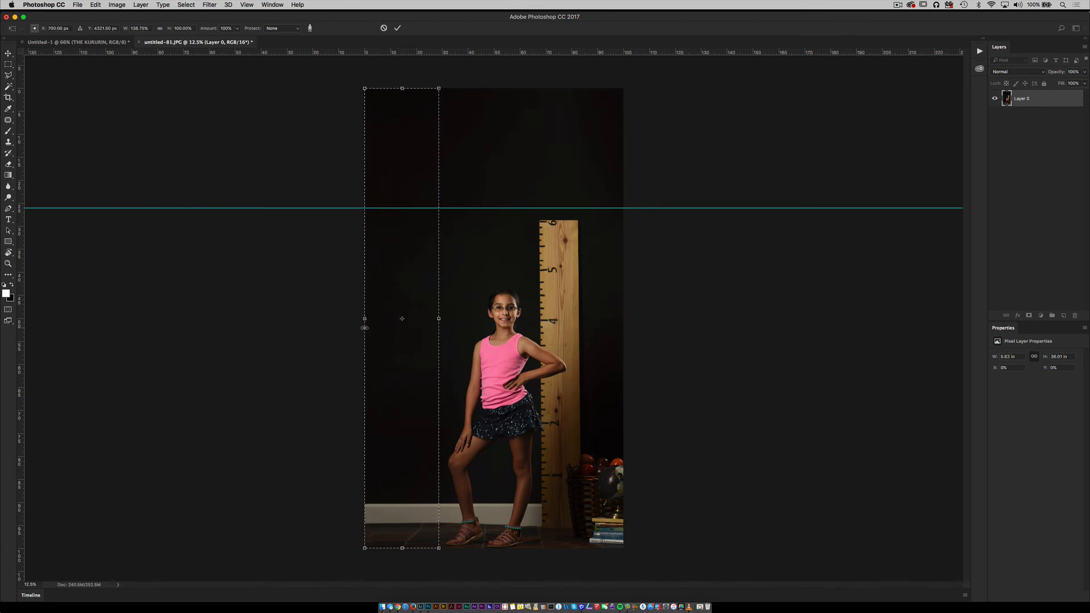
pyautogui.press('Return')
pyautogui.press('super+d')
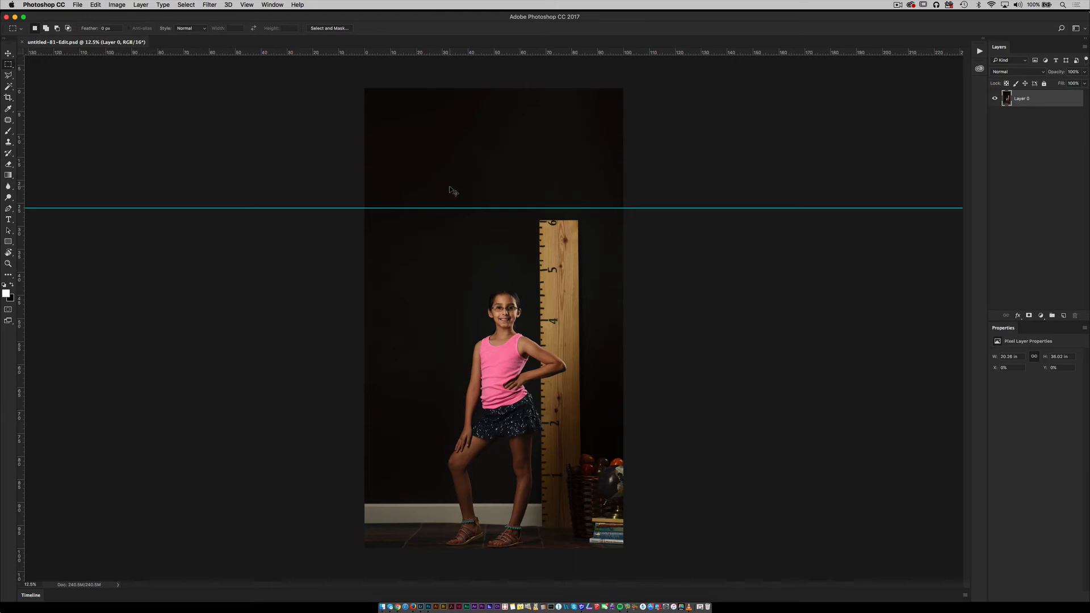
# Step: Close the girl photo and, from Lightroom, open the red-haired woman's portrait in Photoshop as a copy with Lightroom adjustments
pyautogui.press('super+w')
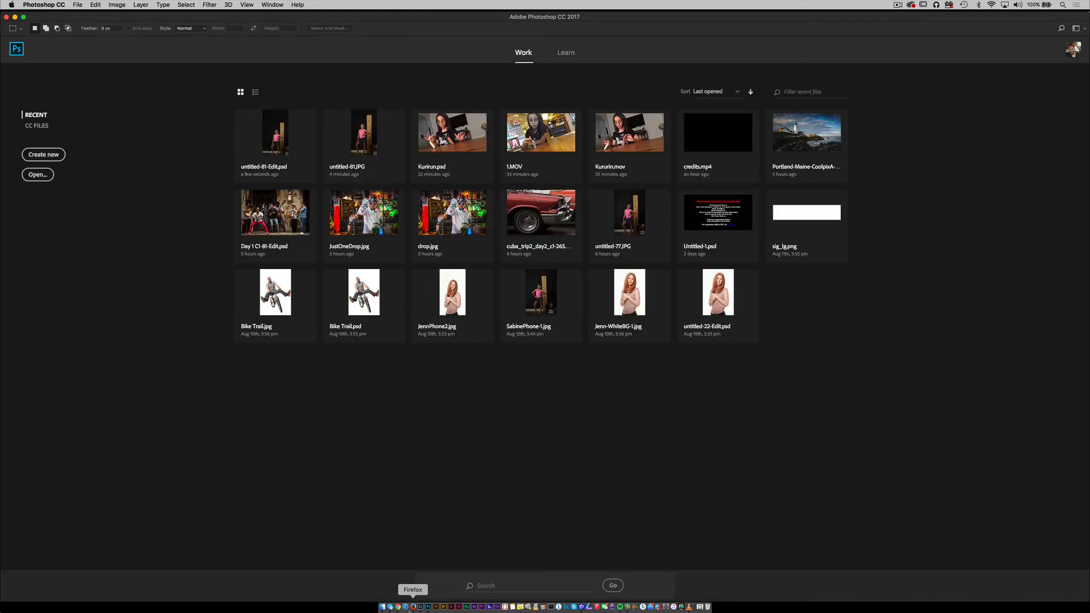
pyautogui.click(420, 606)
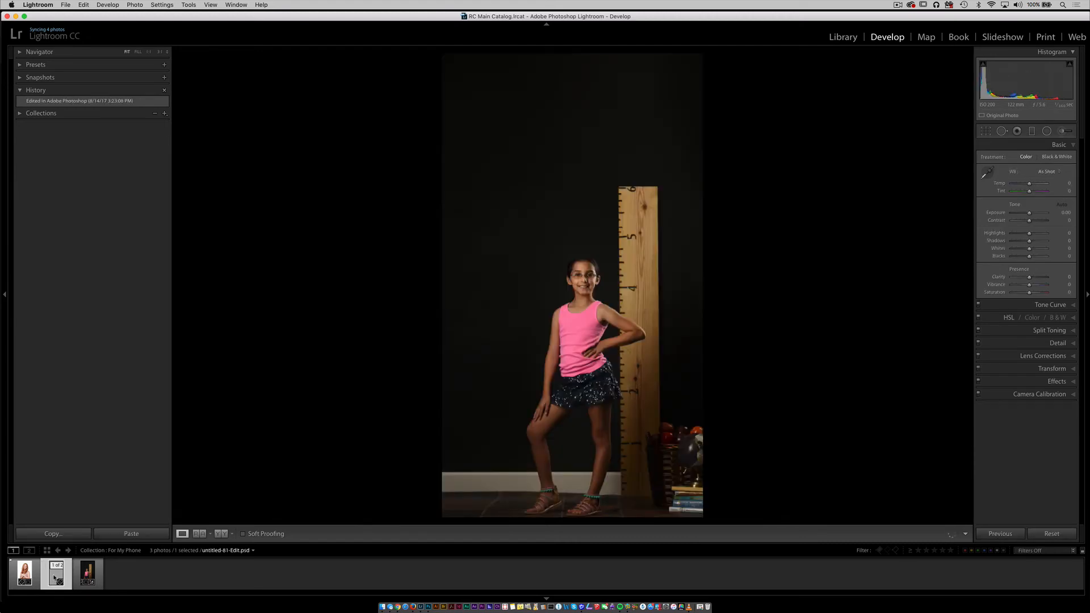
pyautogui.click(25, 576)
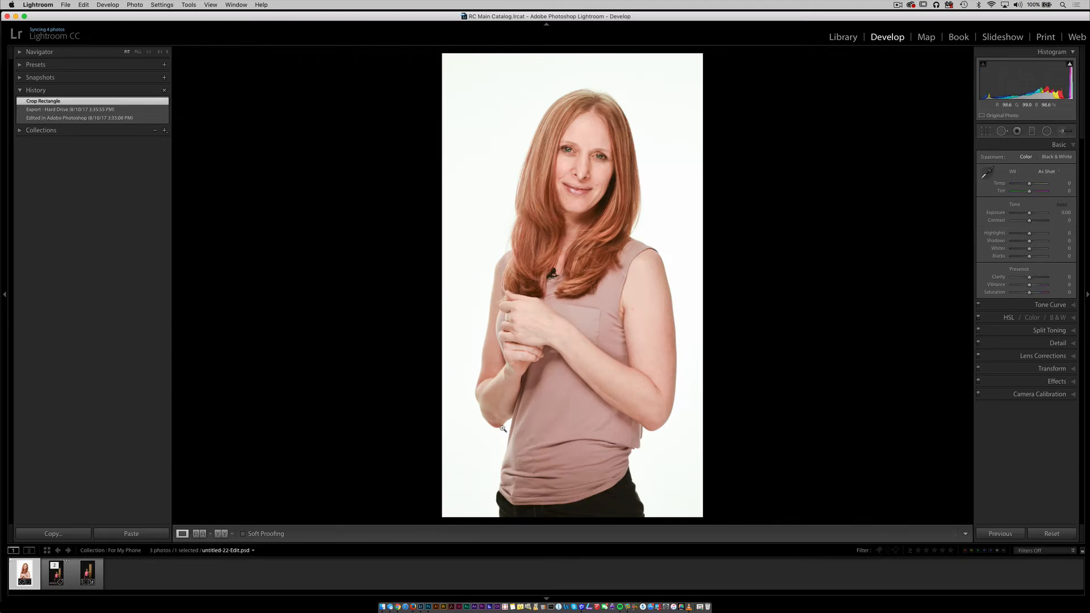
pyautogui.rightClick(647, 248)
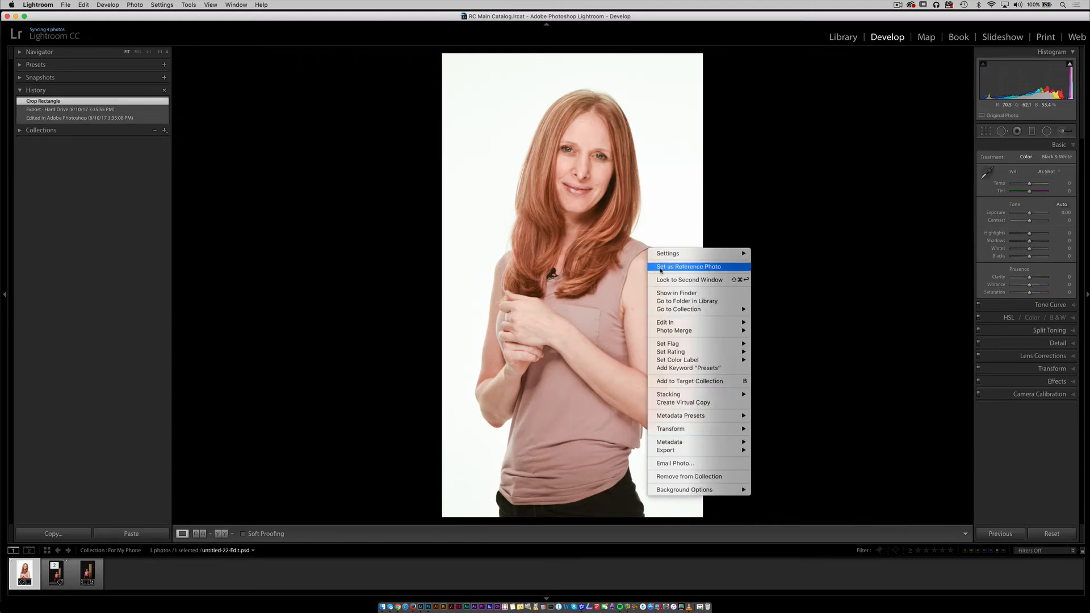
pyautogui.moveTo(675, 322)
pyautogui.click(788, 322)
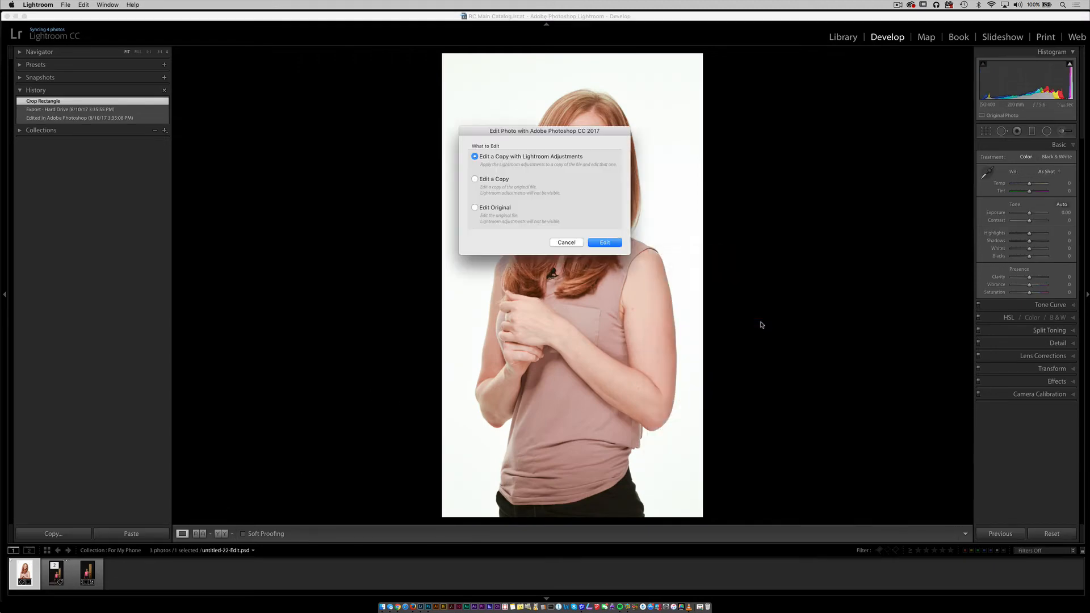
pyautogui.click(605, 243)
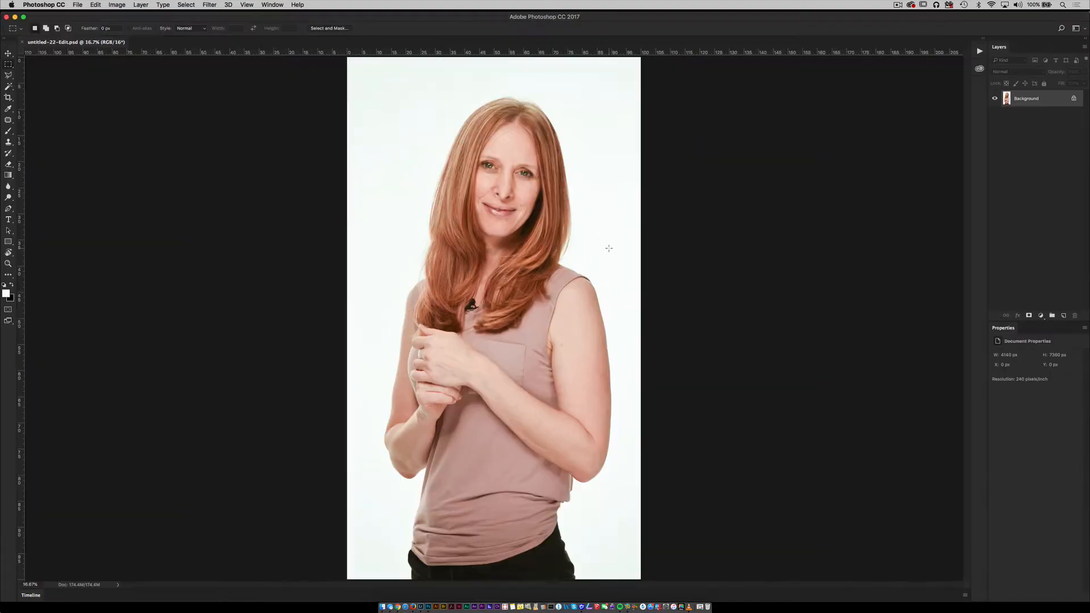
# Step: Extend the canvas beyond the woman's portrait at its top and left edges using the 9 : 16 crop ratio
pyautogui.moveTo(618, 283)
pyautogui.mouseDown()
pyautogui.moveTo(593, 283)
pyautogui.moveTo(604, 283)
pyautogui.mouseUp()
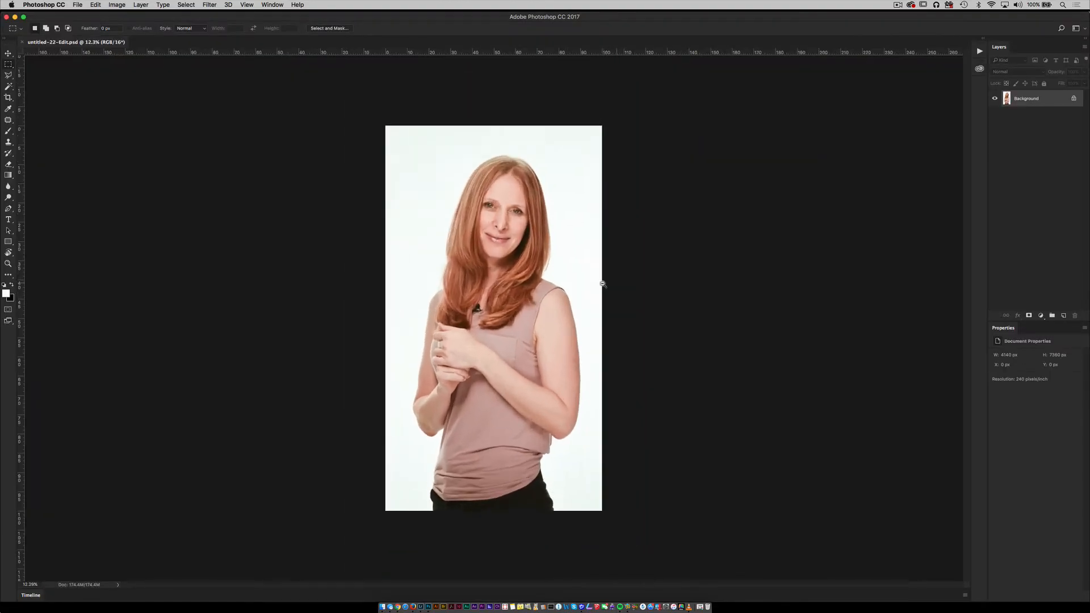
pyautogui.press('c')
pyautogui.moveTo(379, 124); pyautogui.dragTo(335, 80)
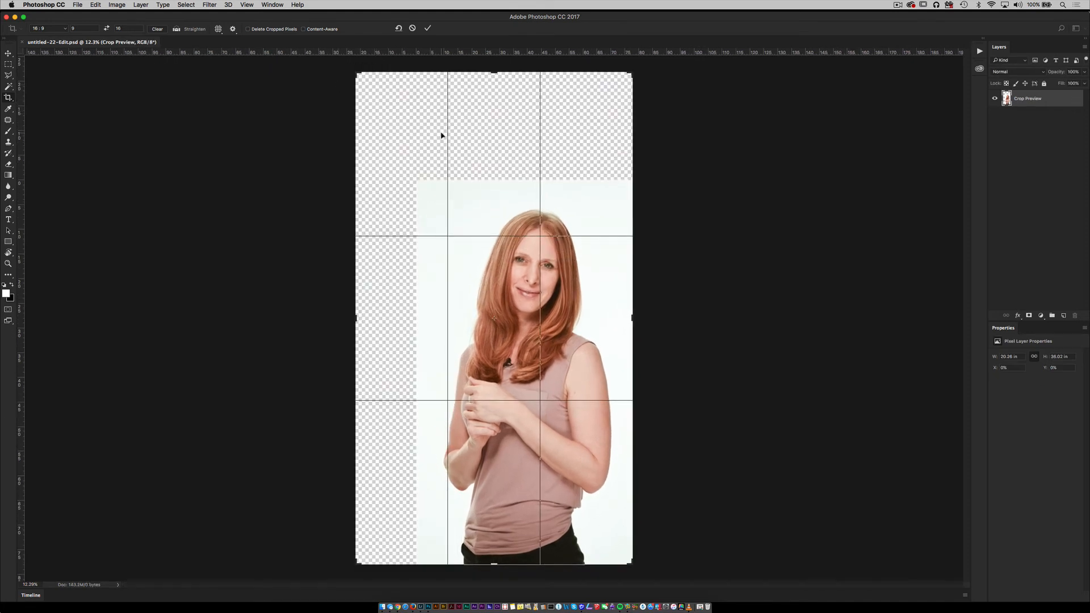
pyautogui.press('Return')
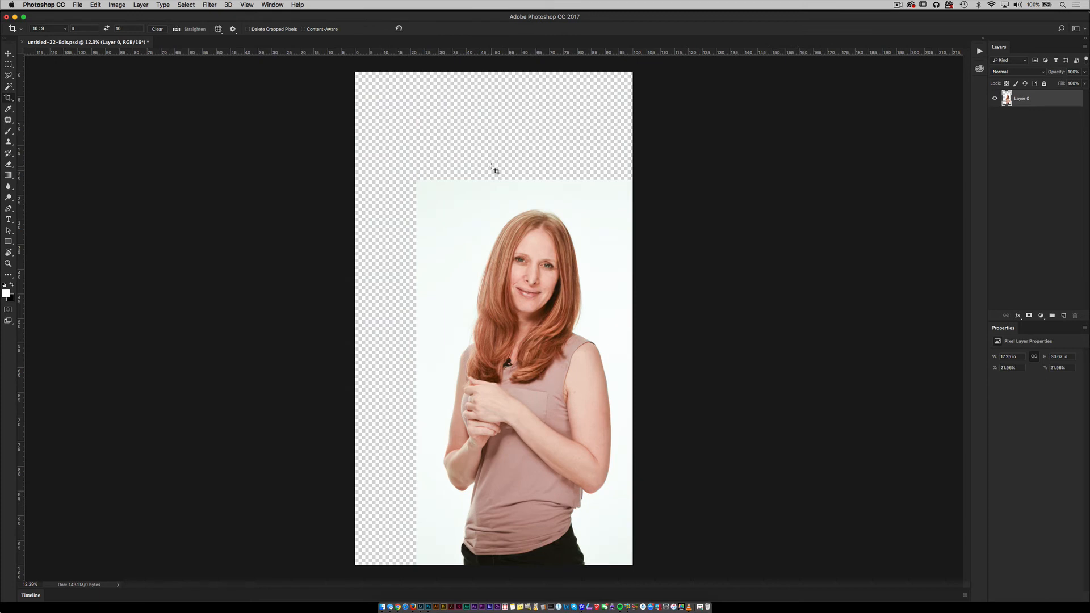
# Step: Stretch strips of the white backdrop with Content-Aware Scale to fill the empty canvas above and left of the woman, and deselect
pyautogui.press('m')
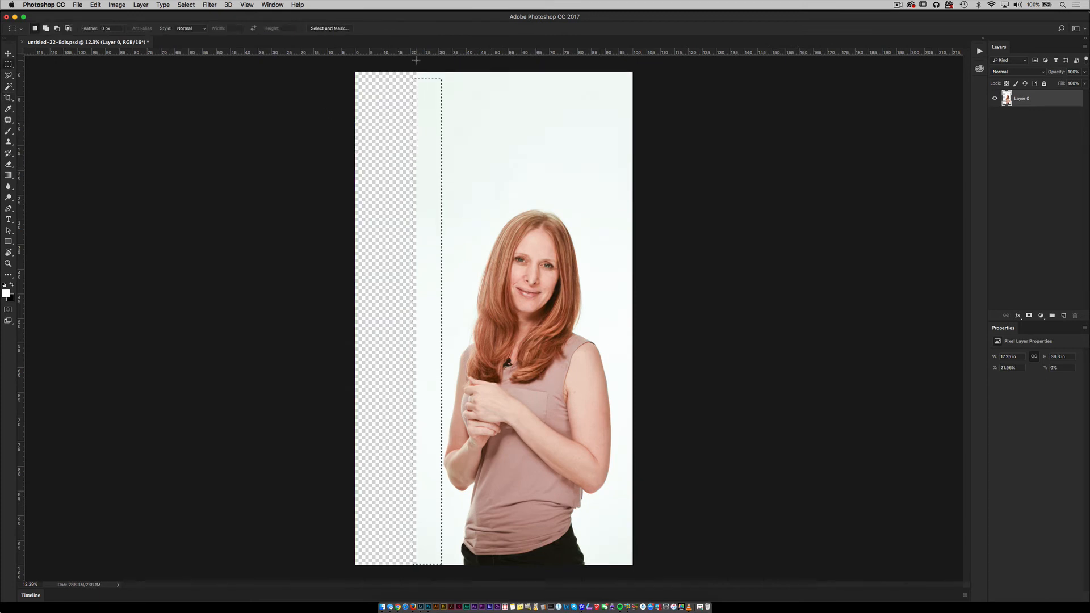
pyautogui.moveTo(416, 61); pyautogui.dragTo(441, 587)
pyautogui.click(95, 4)
pyautogui.click(124, 162)
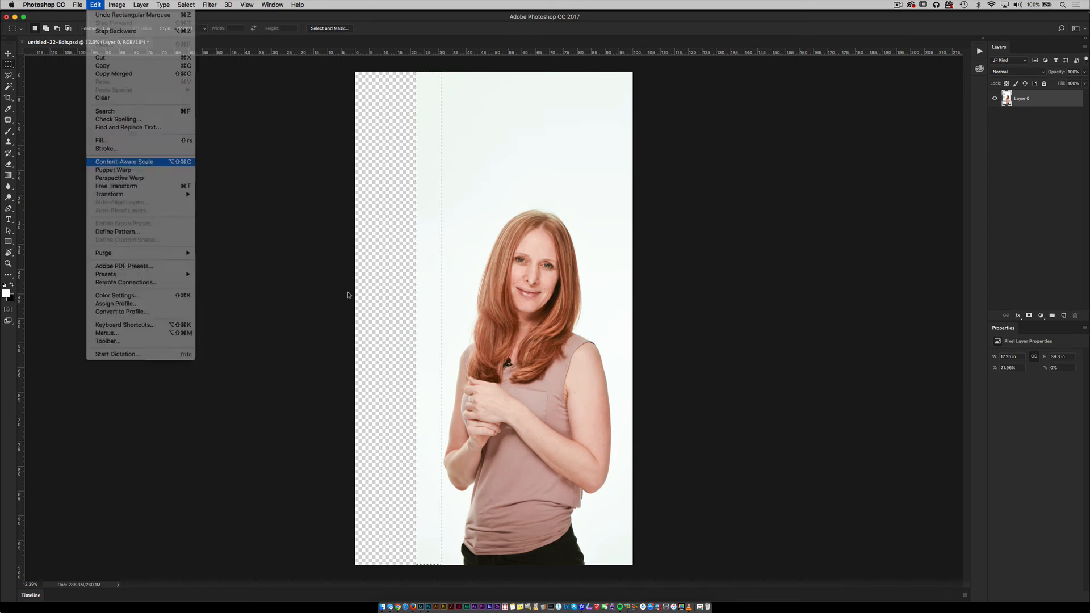
pyautogui.moveTo(416, 318); pyautogui.dragTo(350, 328)
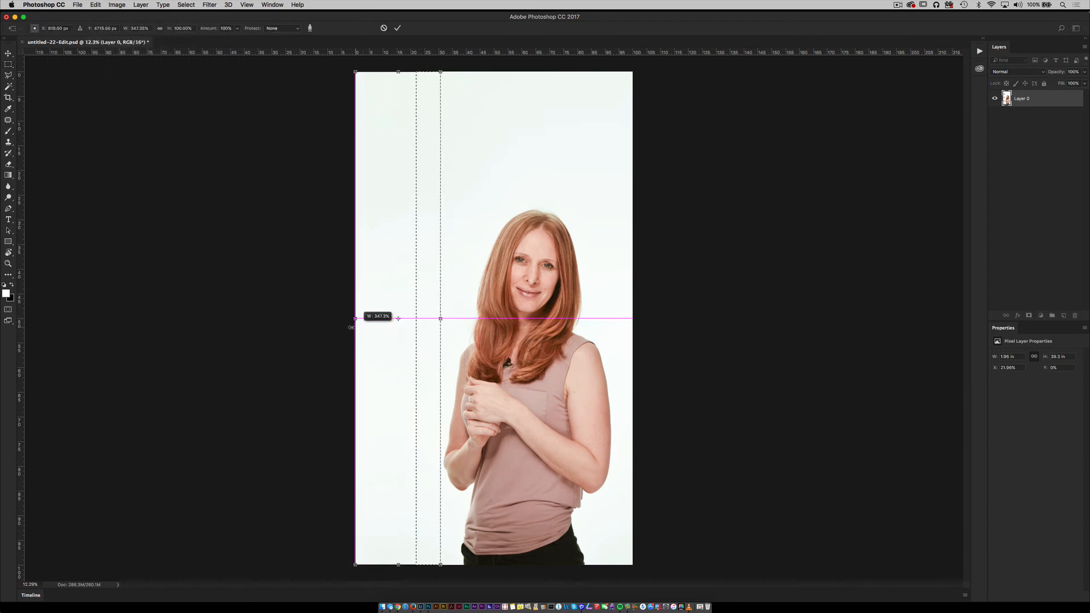
pyautogui.press('Return')
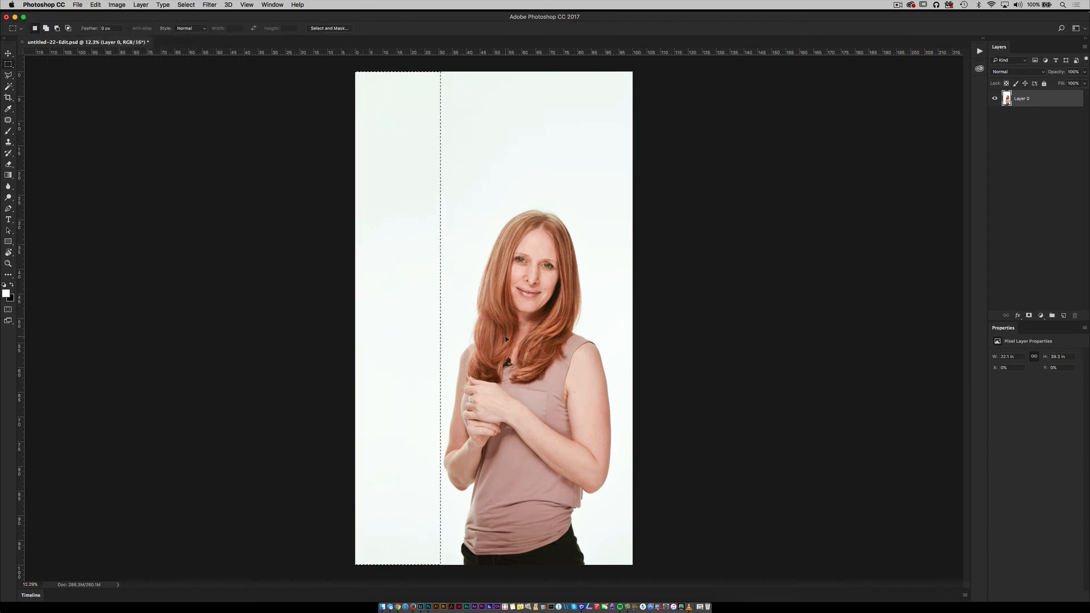
pyautogui.press('super+d')
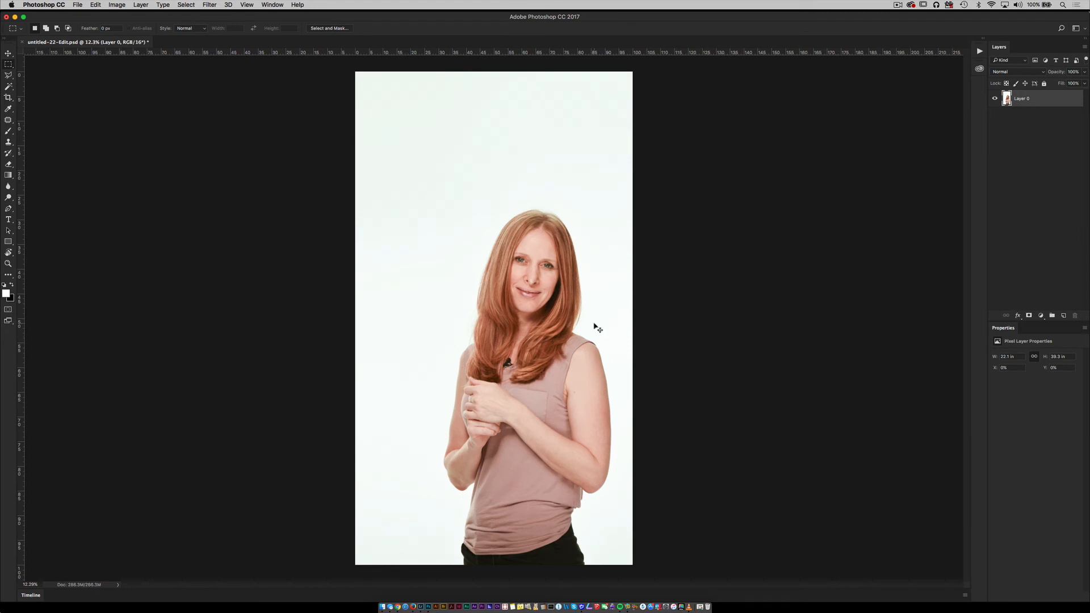
# Step: Add a horizontal guide at 26% of the canvas height to the woman's portrait
pyautogui.click(244, 5)
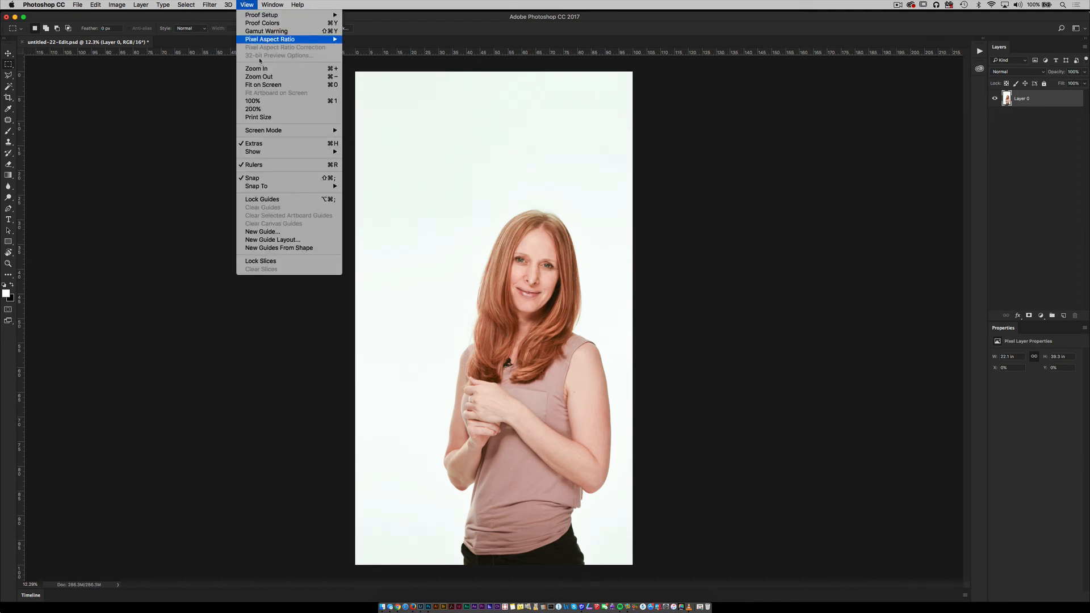
pyautogui.click(308, 232)
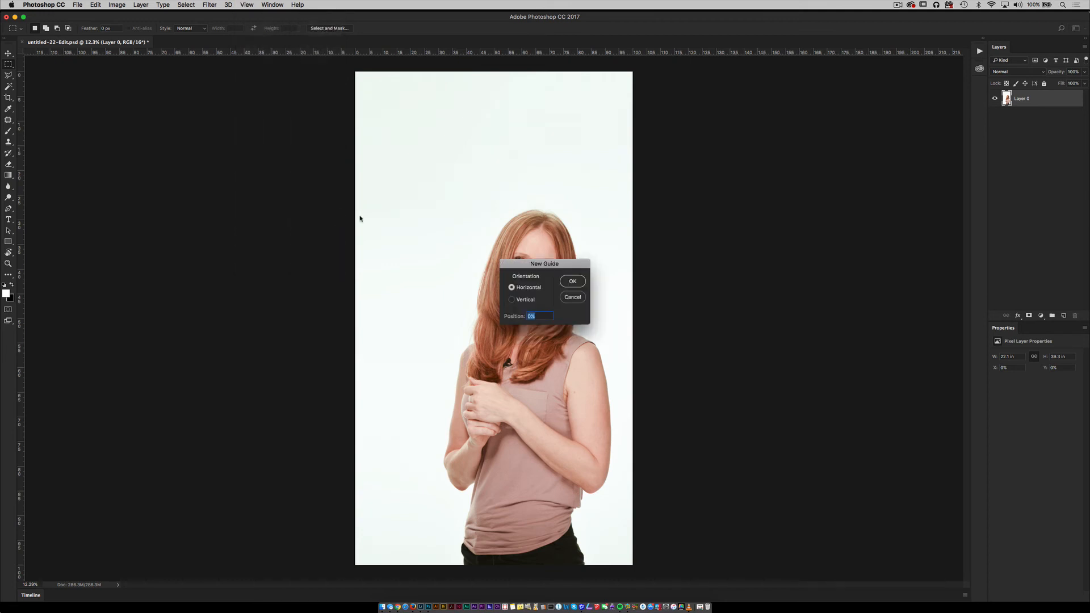
pyautogui.write('26')
pyautogui.click(573, 281)
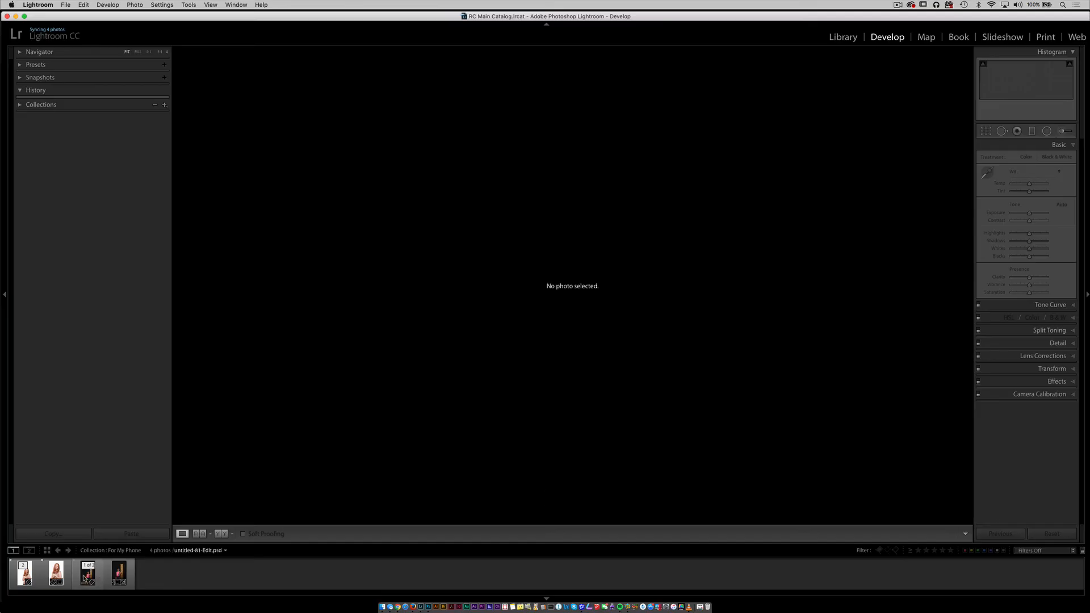
# Step: Compare the extended girl photo with its original tighter crop in Lightroom's Develop module
pyautogui.click(84, 577)
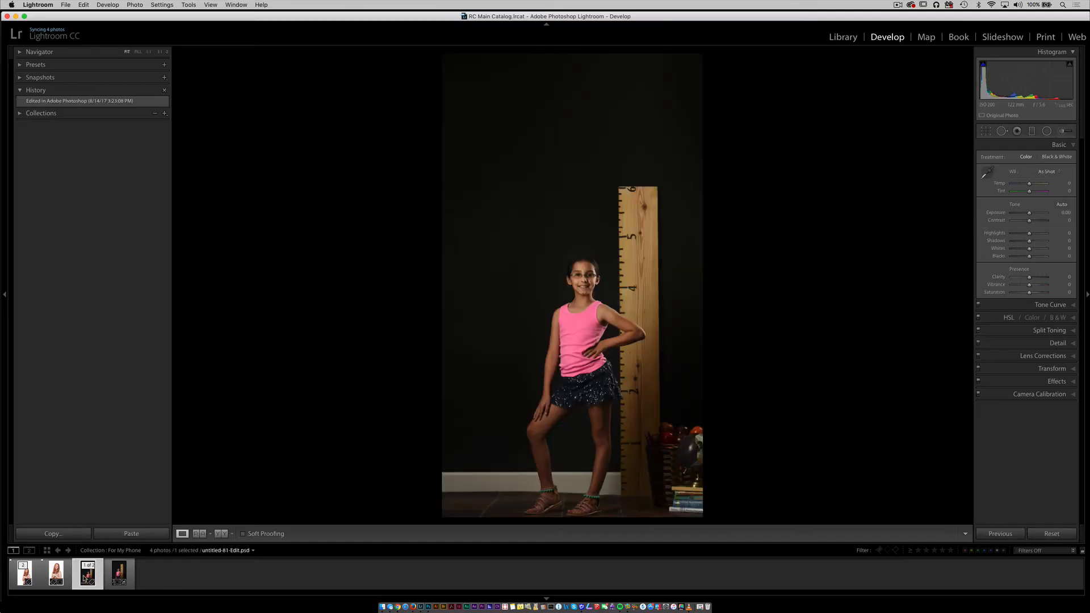
pyautogui.click(119, 574)
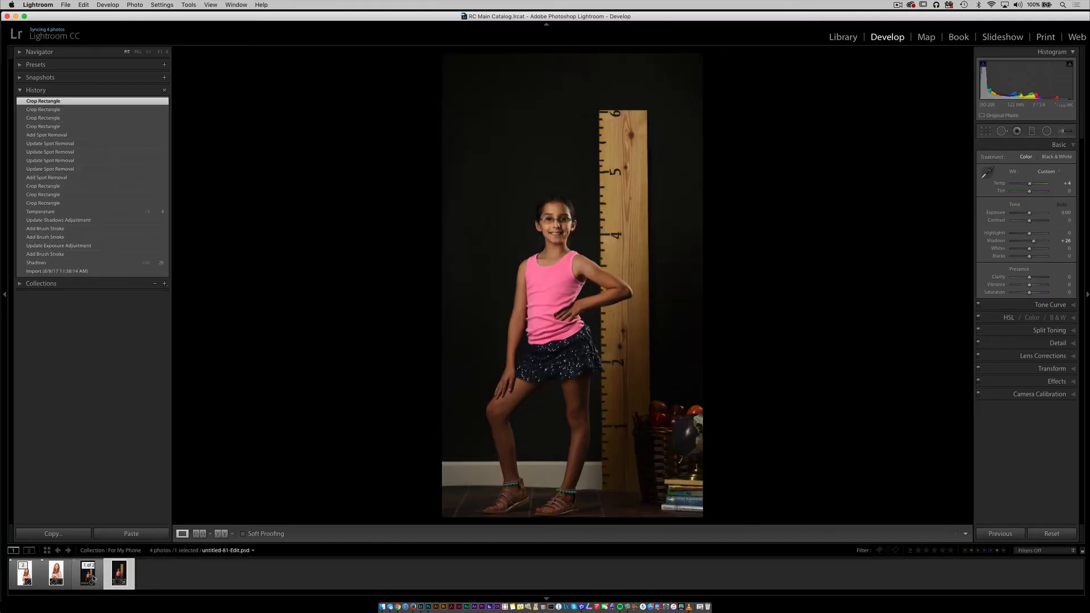
pyautogui.click(87, 576)
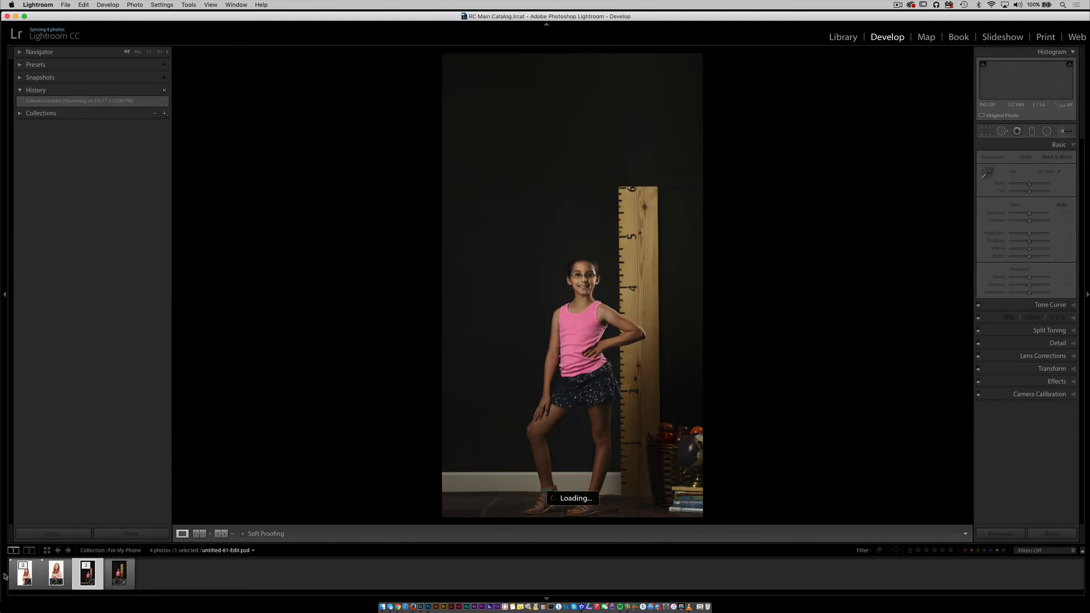
# Step: Select the extended versions of the woman's and girl's photos together and open the export settings for both
pyautogui.click(55, 576)
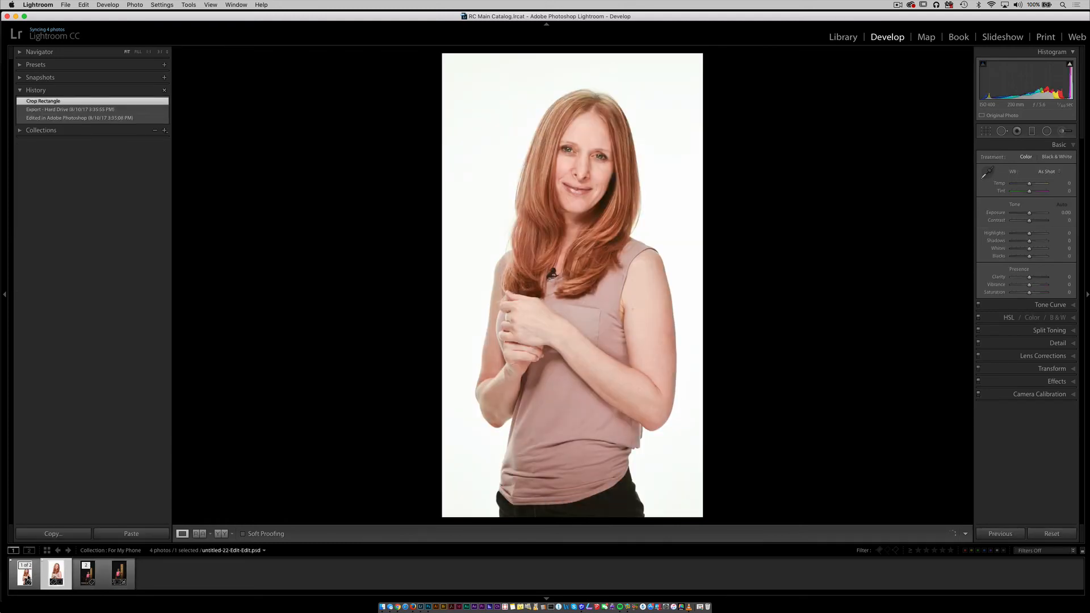
pyautogui.click(25, 574)
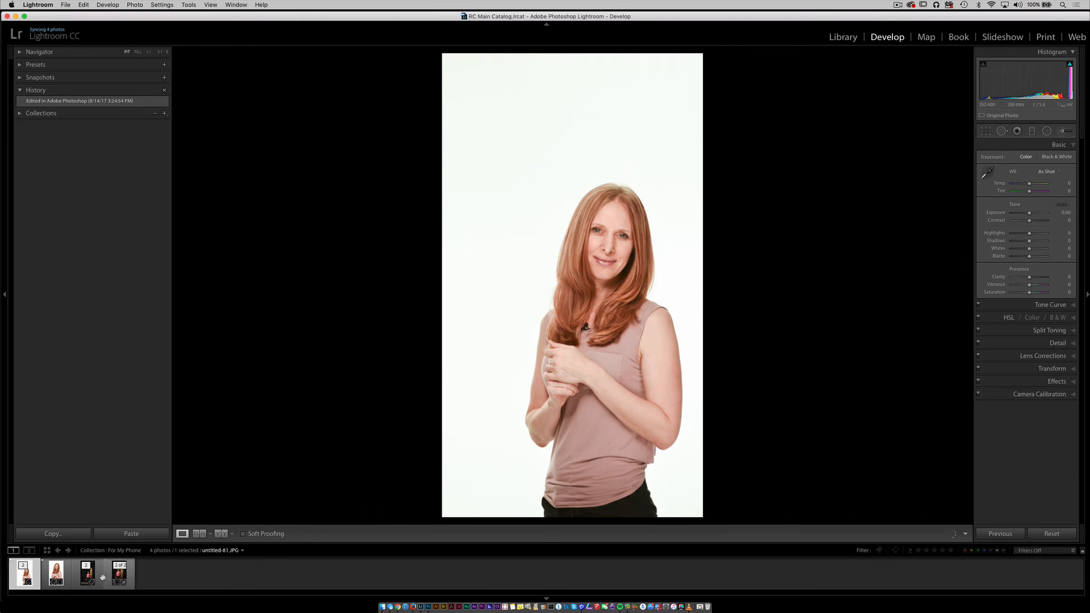
pyautogui.keyDown('super'); pyautogui.click(88, 576); pyautogui.keyUp('super')
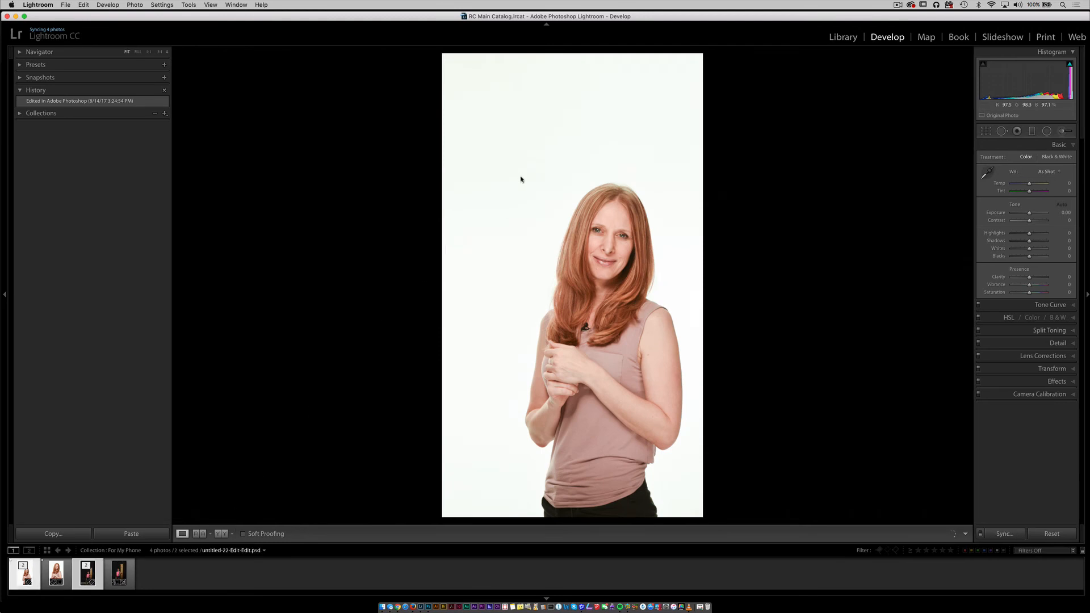
pyautogui.rightClick(565, 355)
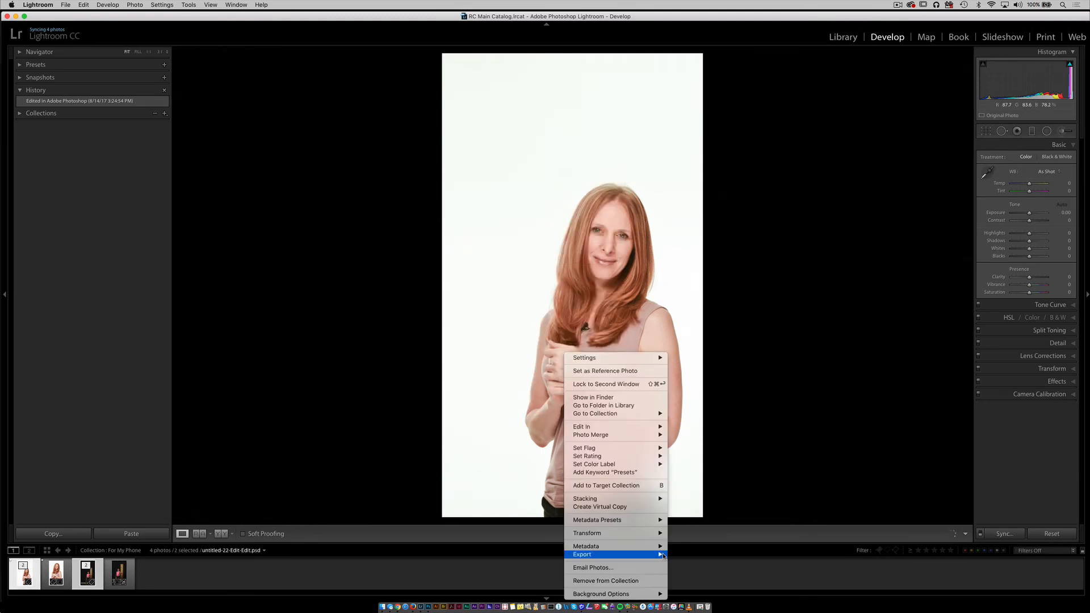
pyautogui.moveTo(665, 555)
pyautogui.click(715, 478)
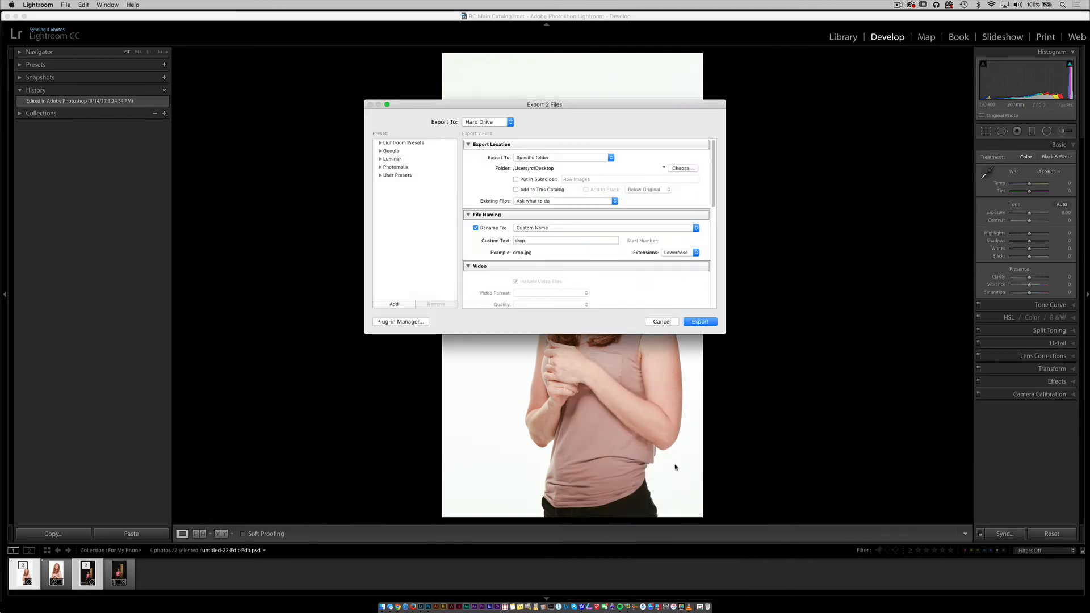
# Step: Set the custom name for the exported files to "phone"
pyautogui.doubleClick(545, 240)
pyautogui.write('phone')
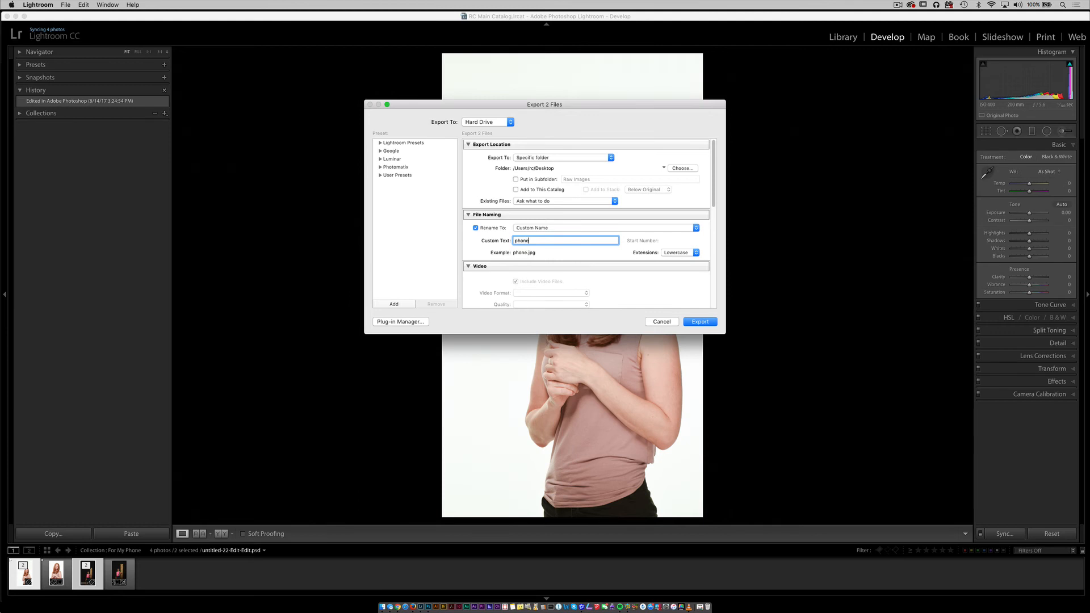
pyautogui.press('Tab')
# Step: Set the export resolution to 100 pixels per inch and export both photos to the Desktop
pyautogui.scroll(-5, 639, 242)
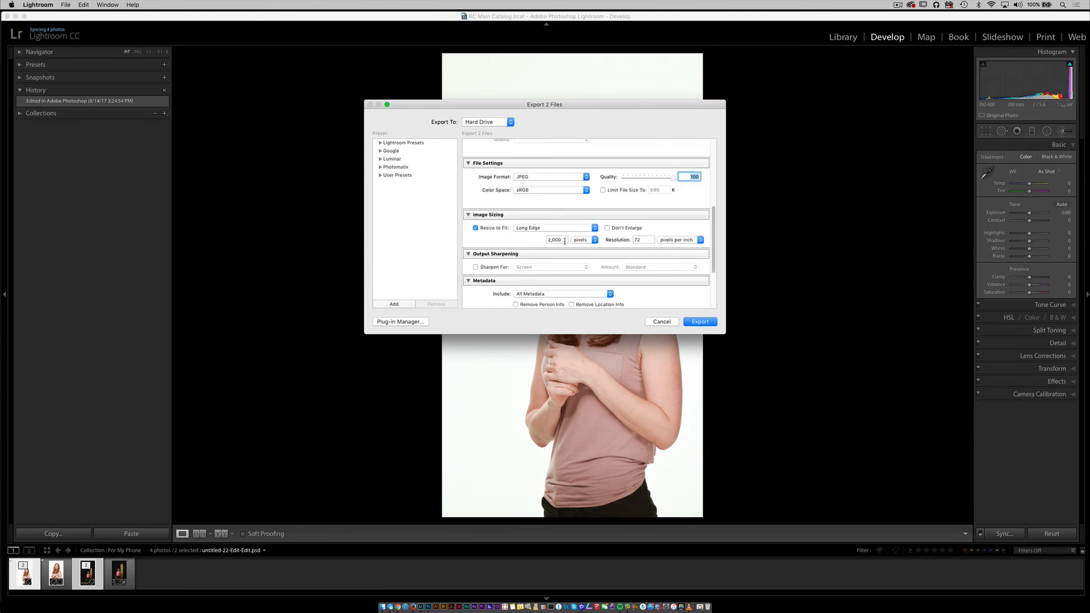
pyautogui.doubleClick(637, 240)
pyautogui.write('100')
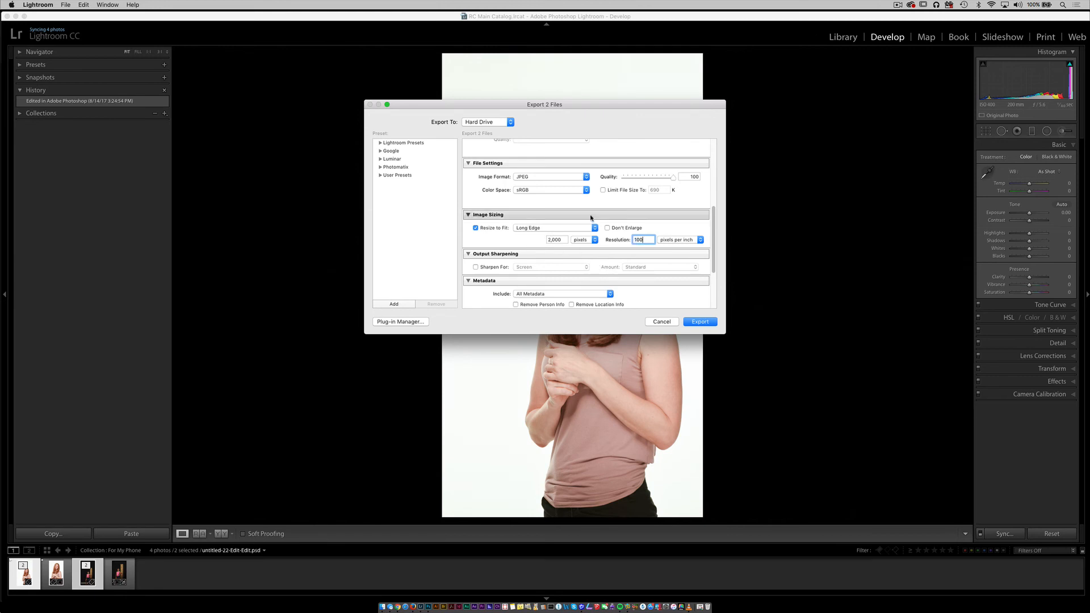
pyautogui.press('Tab')
pyautogui.scroll(-5, 686, 268)
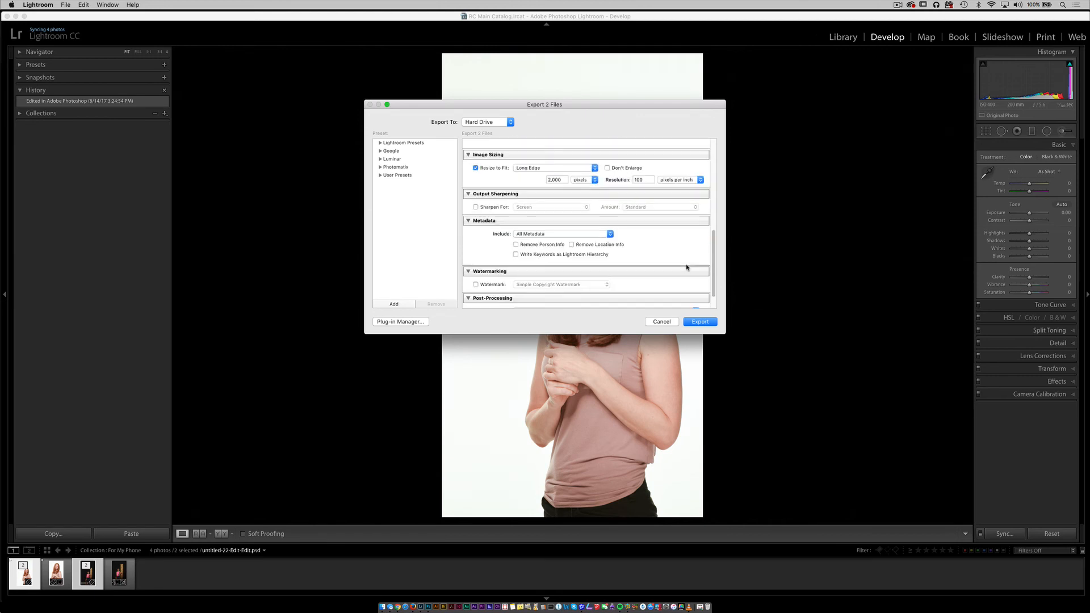
pyautogui.scroll(3, 686, 268)
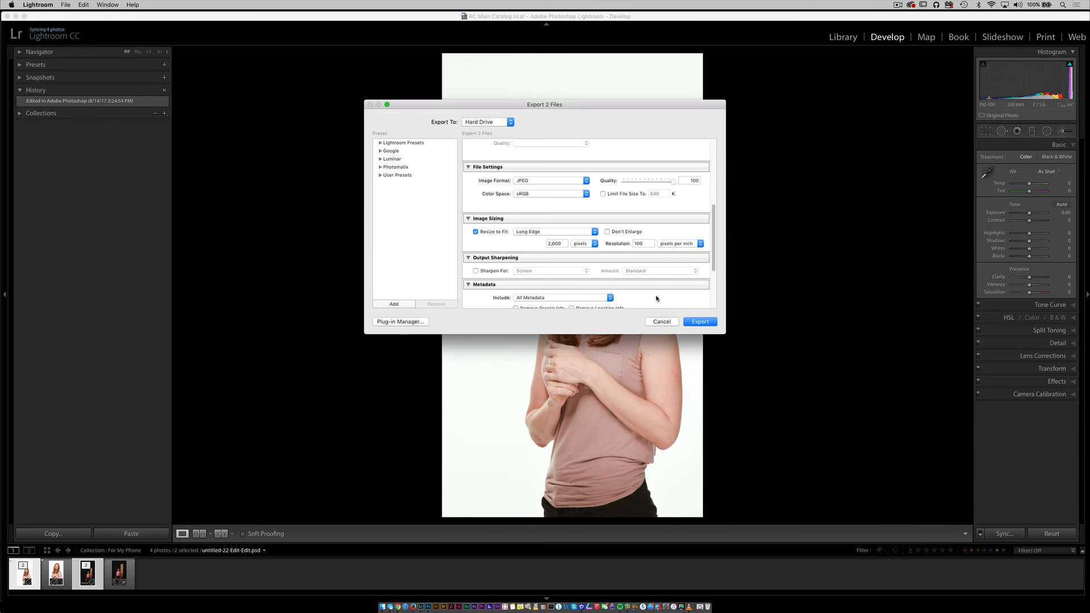
pyautogui.click(700, 322)
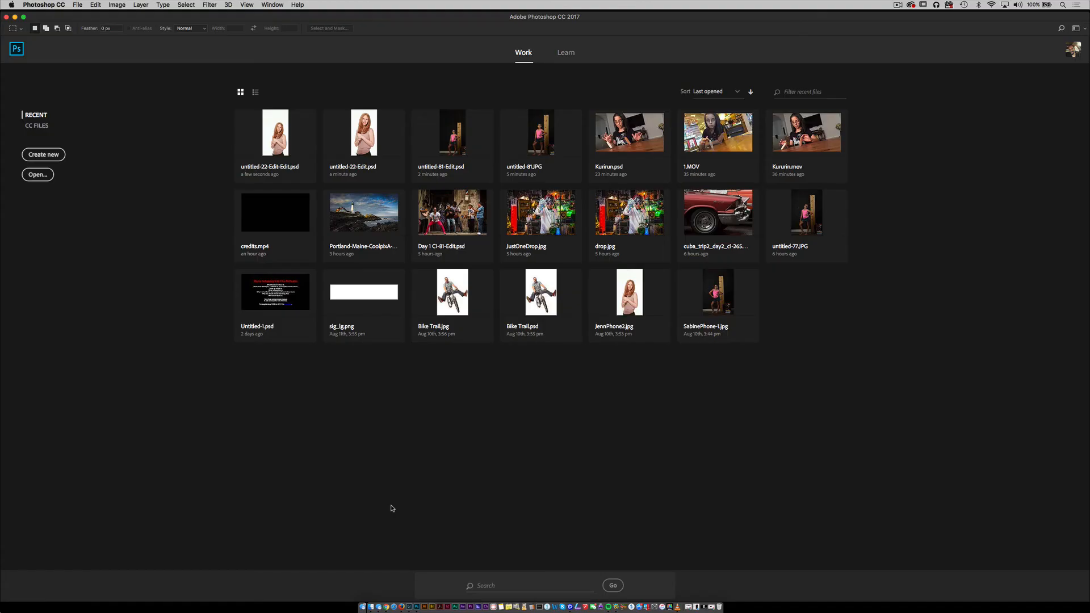
# Step: Clear the Photoshop window away and preview the lock-screen captures IMG_8706.PNG and IMG_8707.PNG from the desktop
pyautogui.click(15, 18)
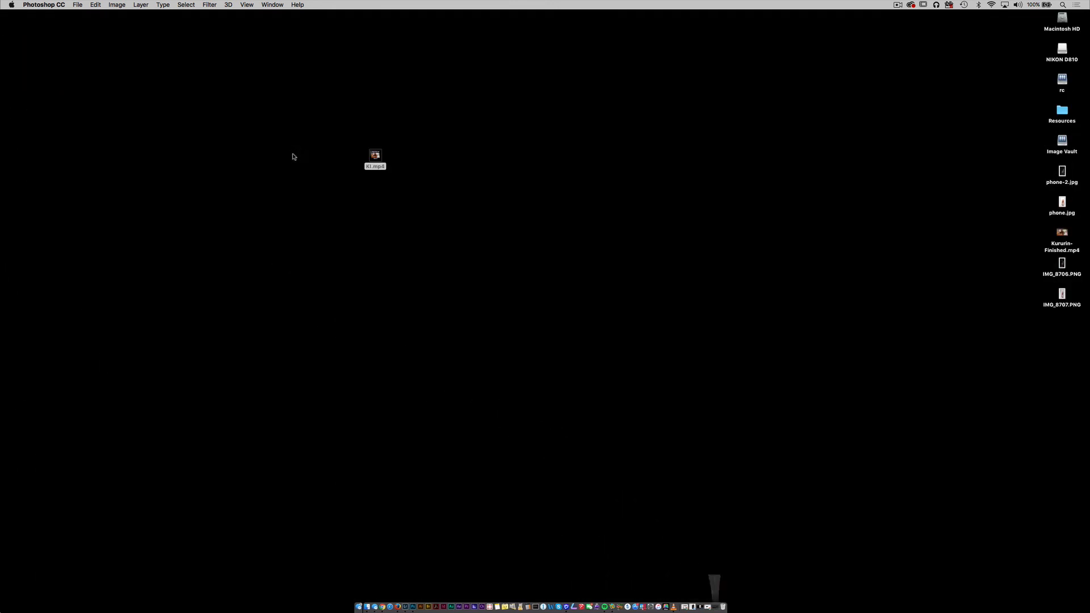
pyautogui.click(1060, 268)
pyautogui.press('space')
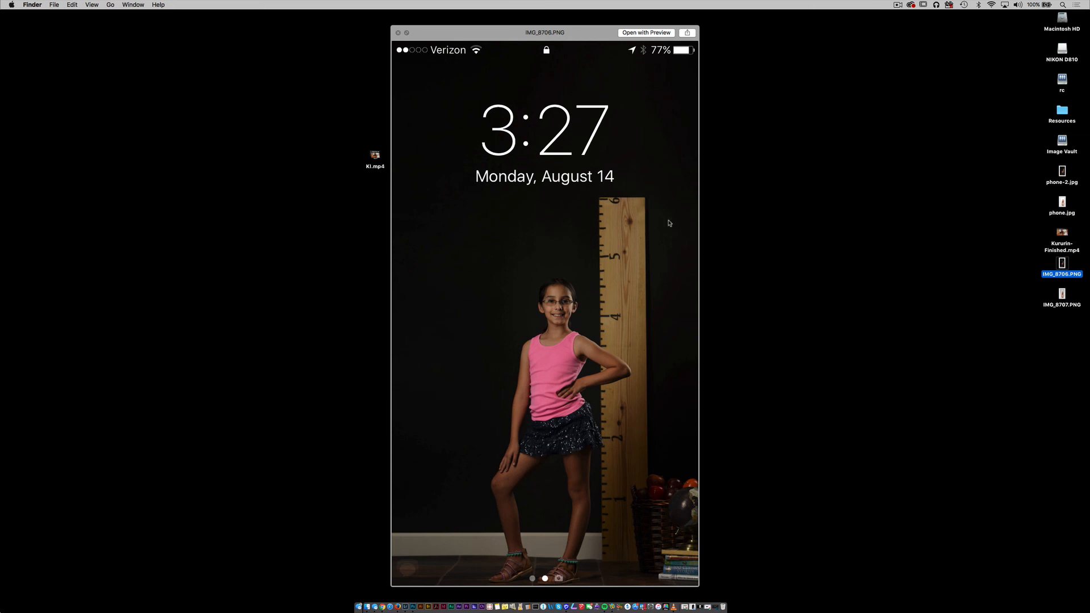
pyautogui.click(1062, 294)
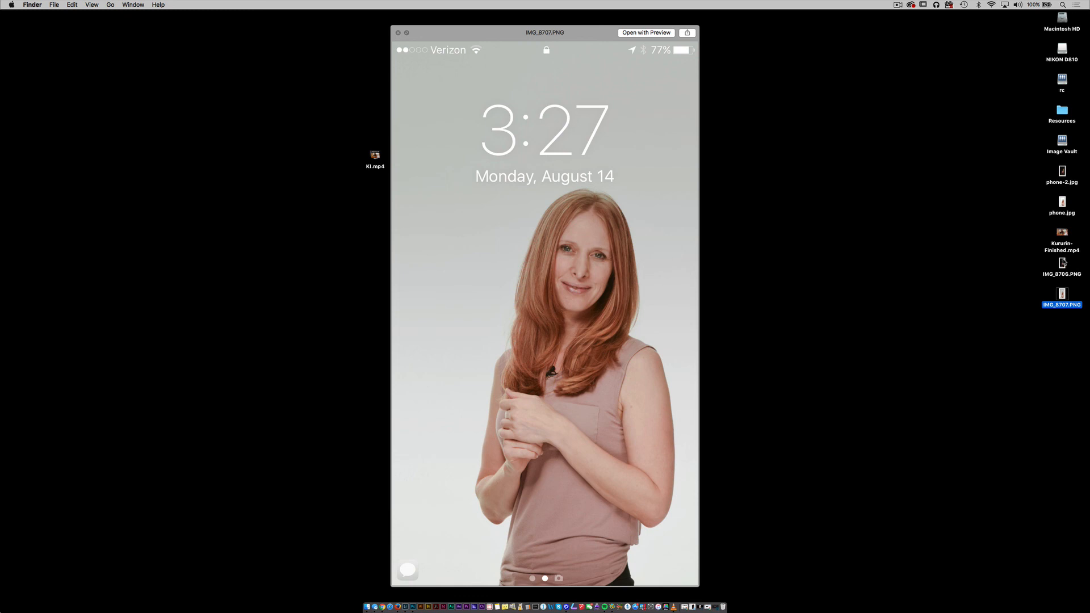
pyautogui.press('space')
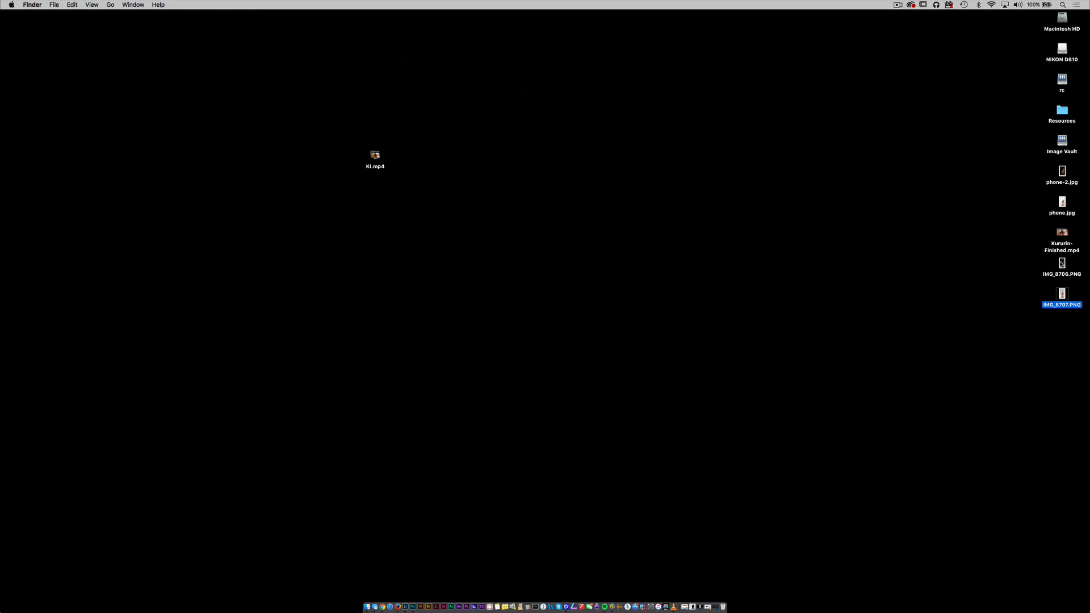
pyautogui.click(1061, 264)
pyautogui.press('space')
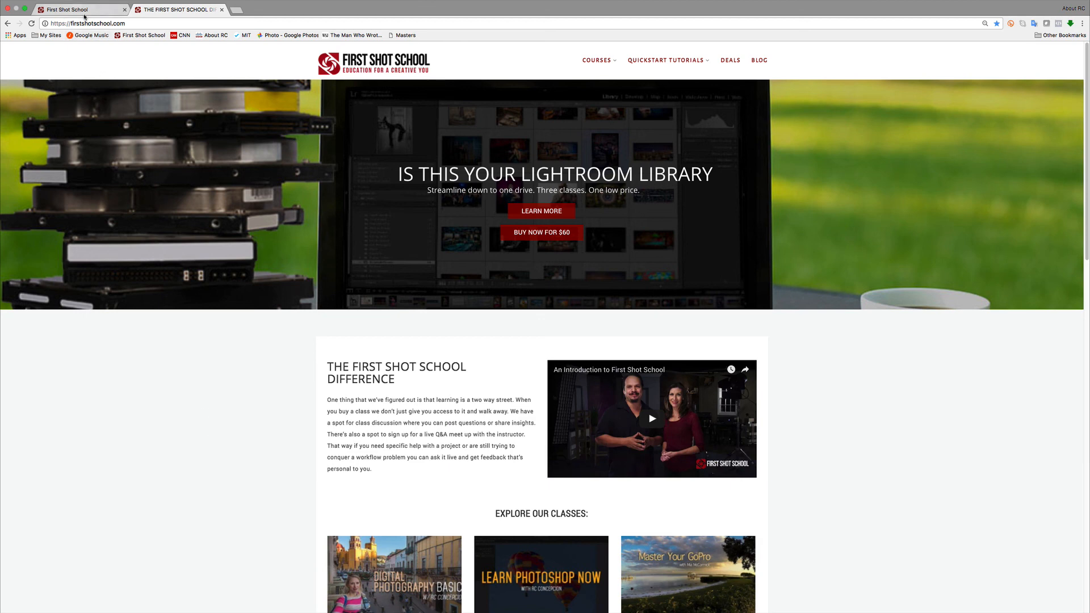
# Step: View the First Shot School course catalogue in Chrome
pyautogui.click(86, 11)
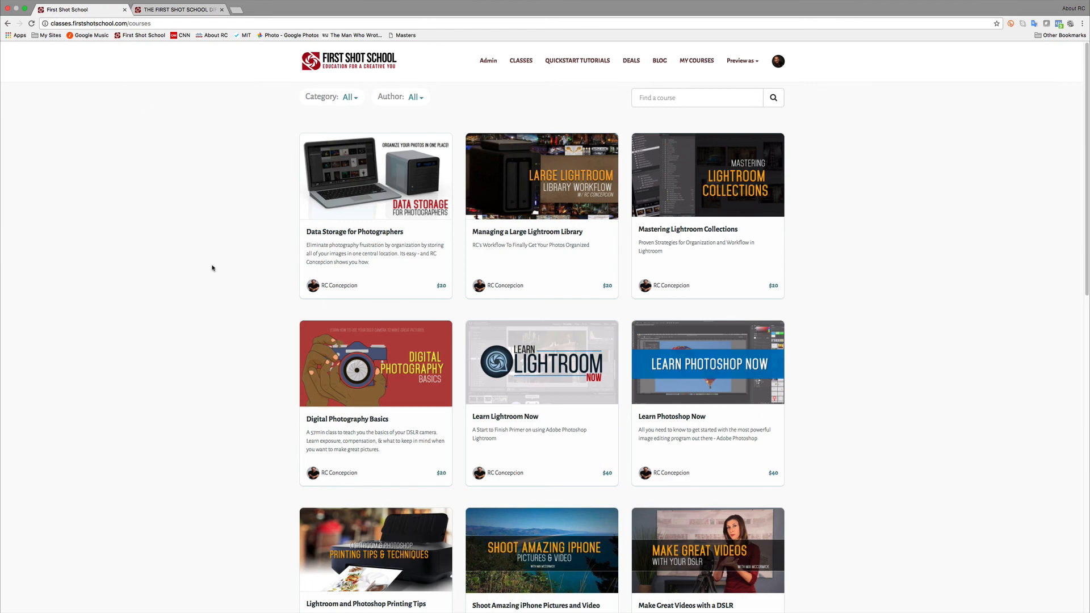